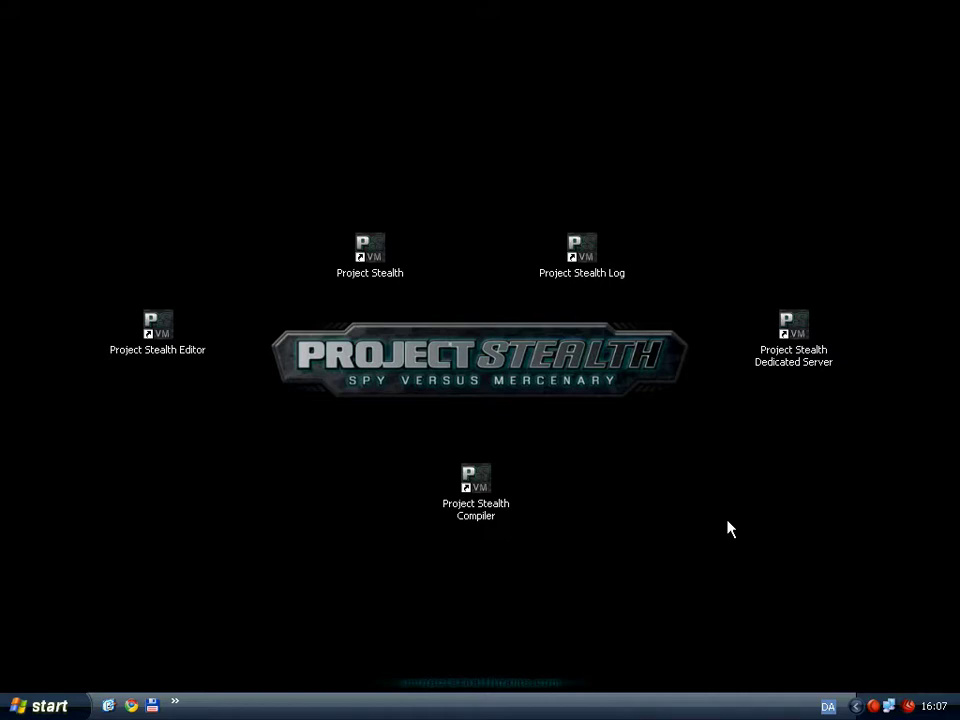
# - Launch the Project Stealth Editor and open the most recently used map, the Kismet test room
pyautogui.click(154, 332)
pyautogui.doubleClick(153, 332)
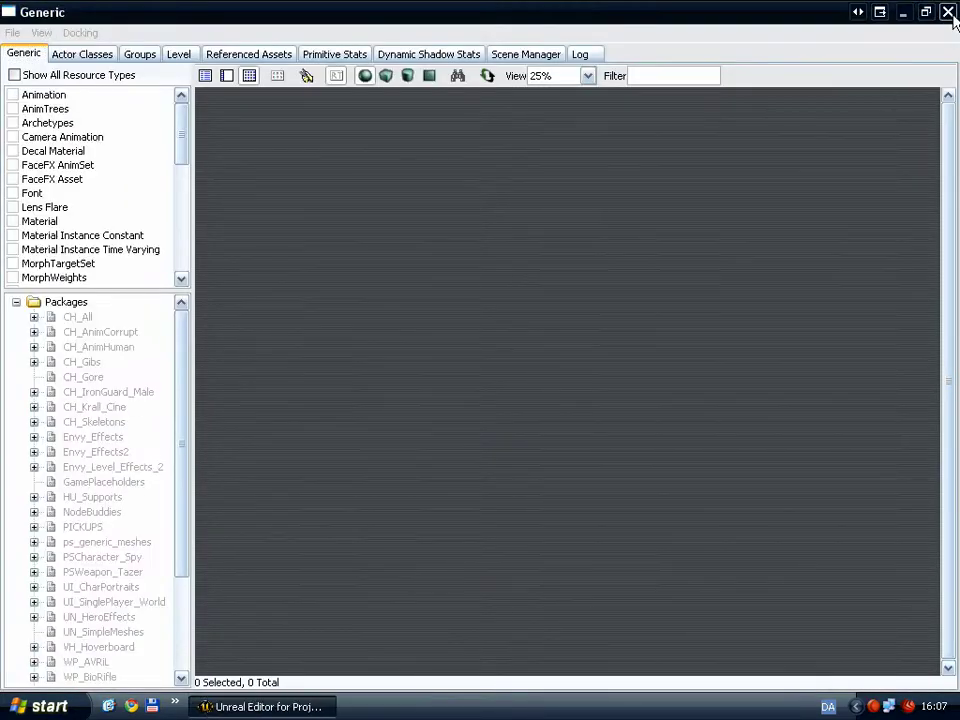
pyautogui.click(948, 13)
pyautogui.click(12, 32)
pyautogui.moveTo(77, 221)
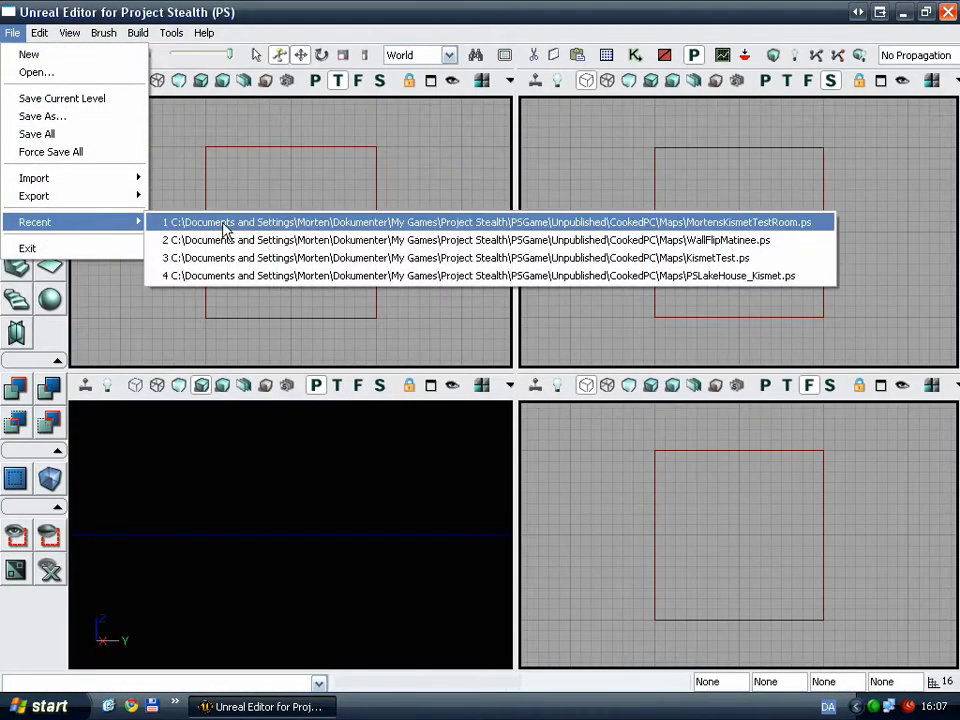
pyautogui.click(484, 222)
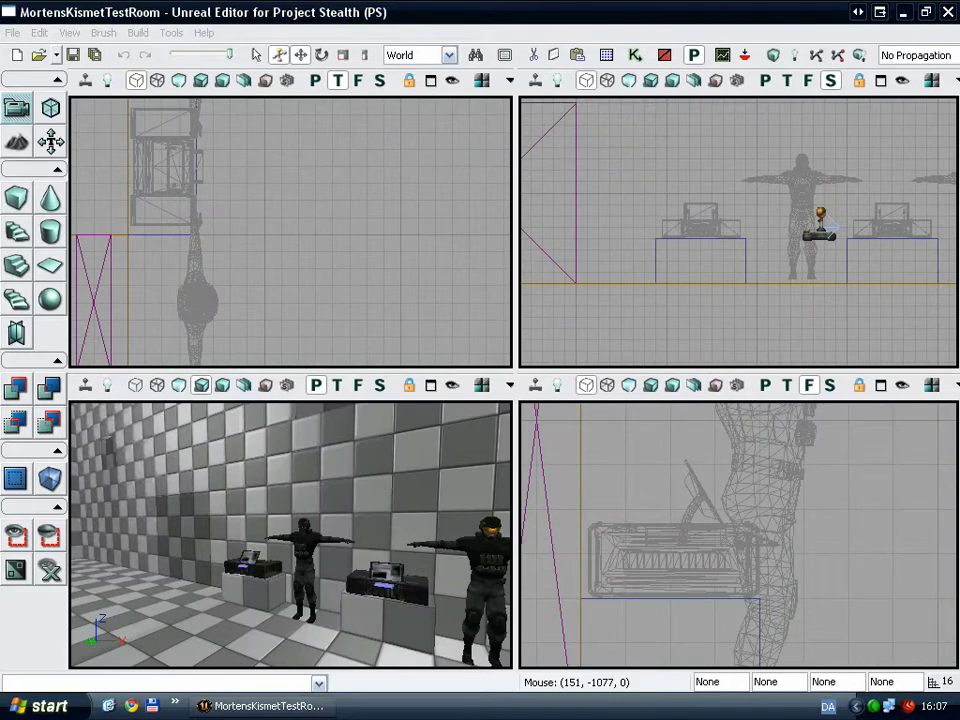
# - Examine the first objective computer and the InterpActors on the walls of the test room
pyautogui.moveTo(265, 521); pyautogui.dragTo(264, 540, button='right')
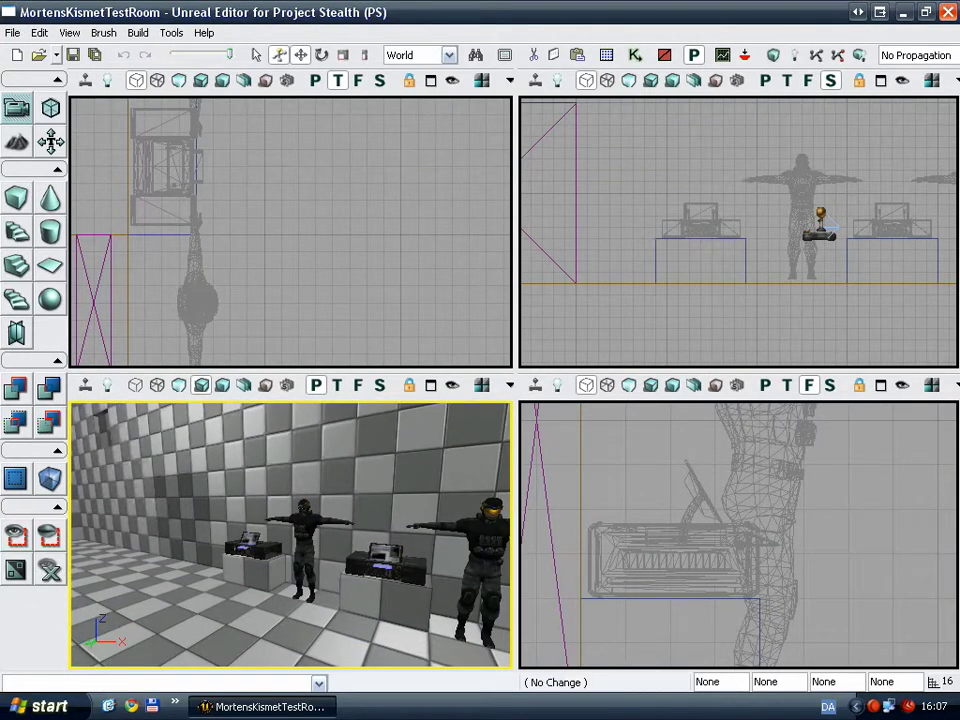
pyautogui.click(660, 528)
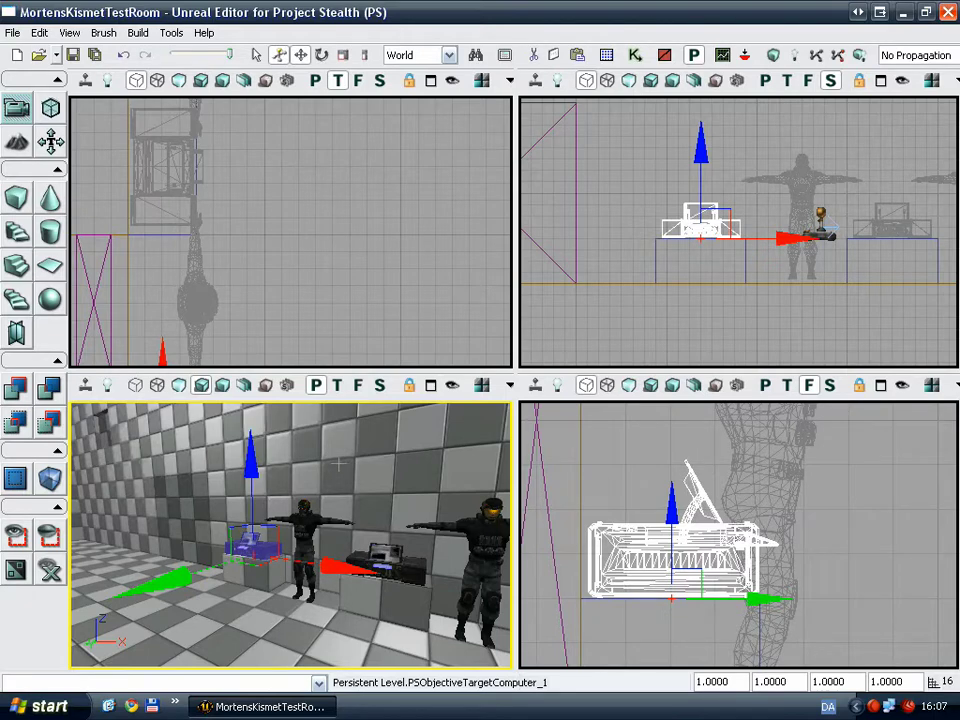
pyautogui.moveTo(342, 461); pyautogui.dragTo(336, 500, button='right')
pyautogui.click(329, 542)
pyautogui.moveTo(268, 520); pyautogui.dragTo(150, 556, button='right')
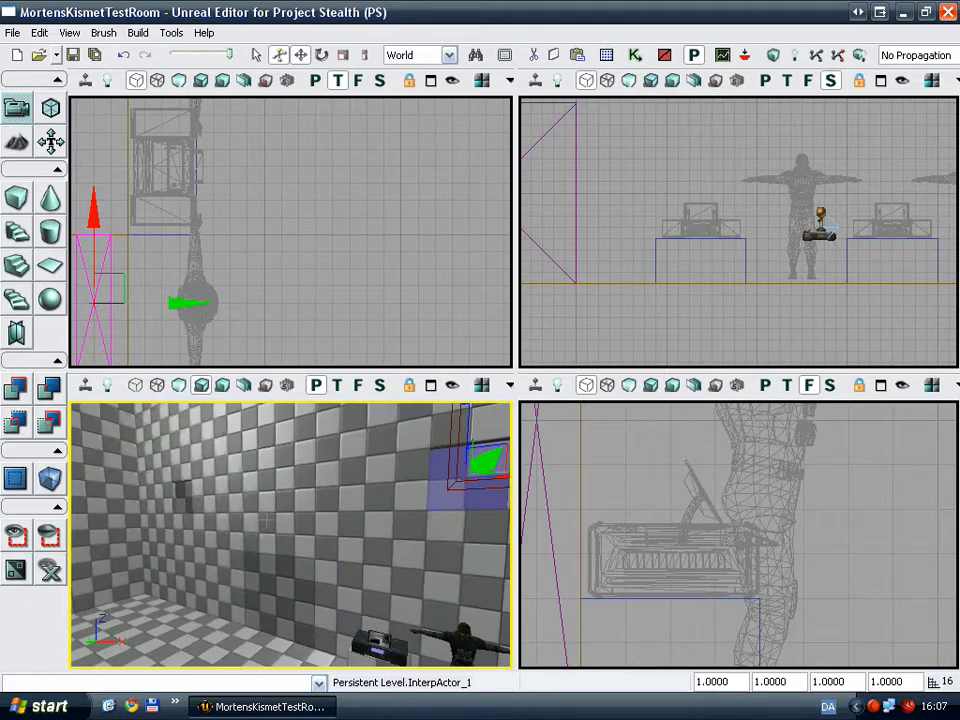
pyautogui.click(180, 492)
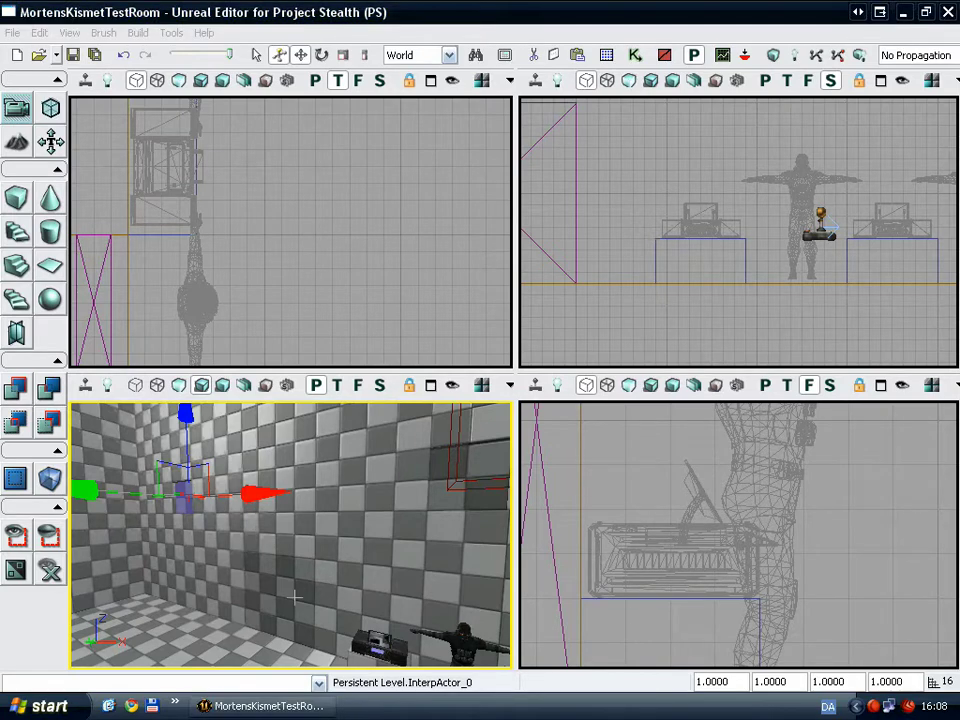
# - Add a PSObjective actor on the floor in front of the first computer and raise it above the floor
pyautogui.moveTo(295, 597); pyautogui.dragTo(257, 575, button='right')
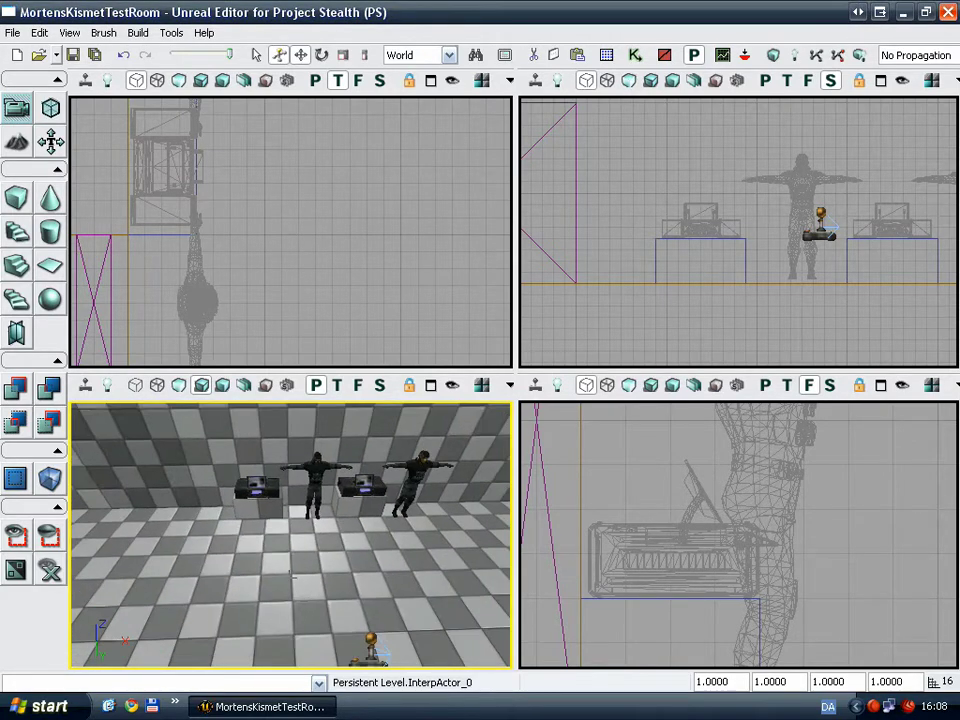
pyautogui.rightClick(257, 575)
pyautogui.moveTo(340, 506)
pyautogui.click(538, 574)
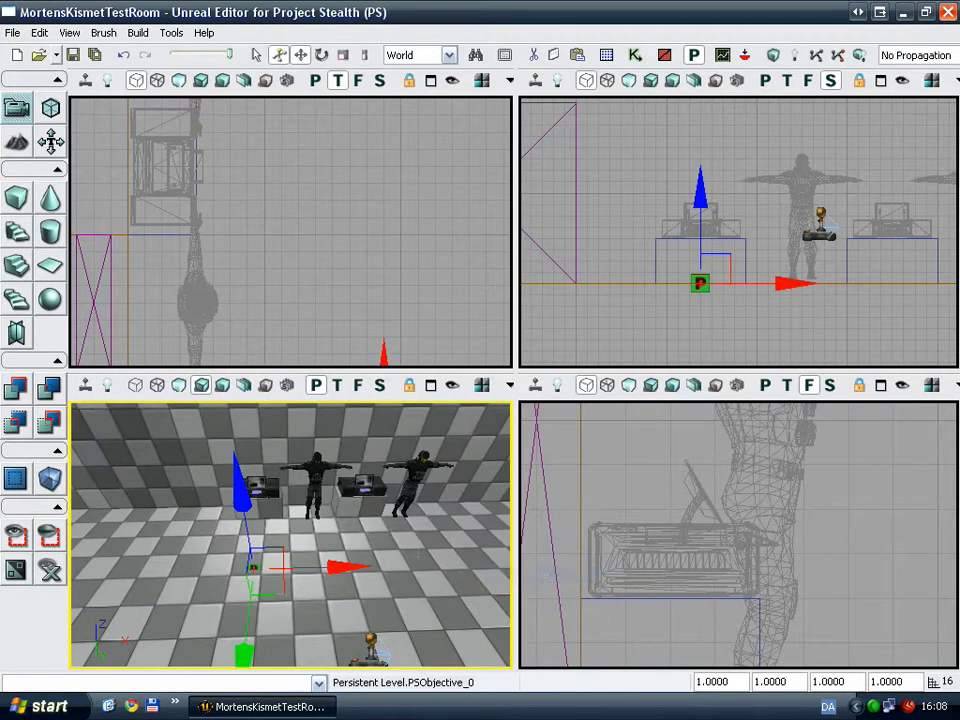
pyautogui.moveTo(248, 506); pyautogui.dragTo(245, 474)
# - Set the PSObjective's ObjectiveName to the author's first name followed by "'s 1337 Room" and choose Spy as its Team
pyautogui.press('F4')
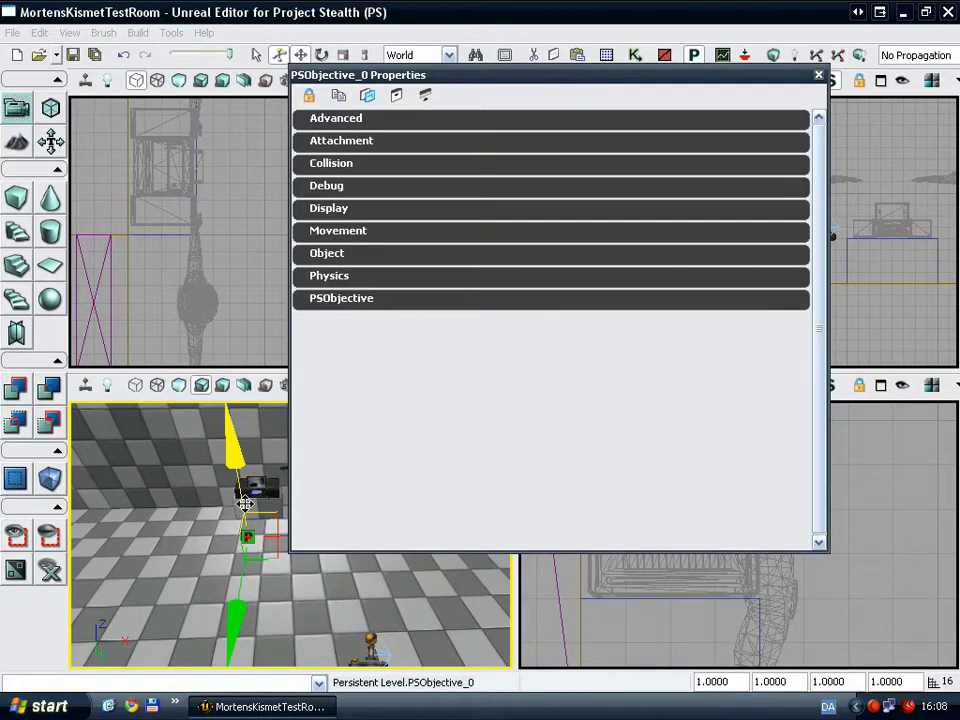
pyautogui.click(381, 302)
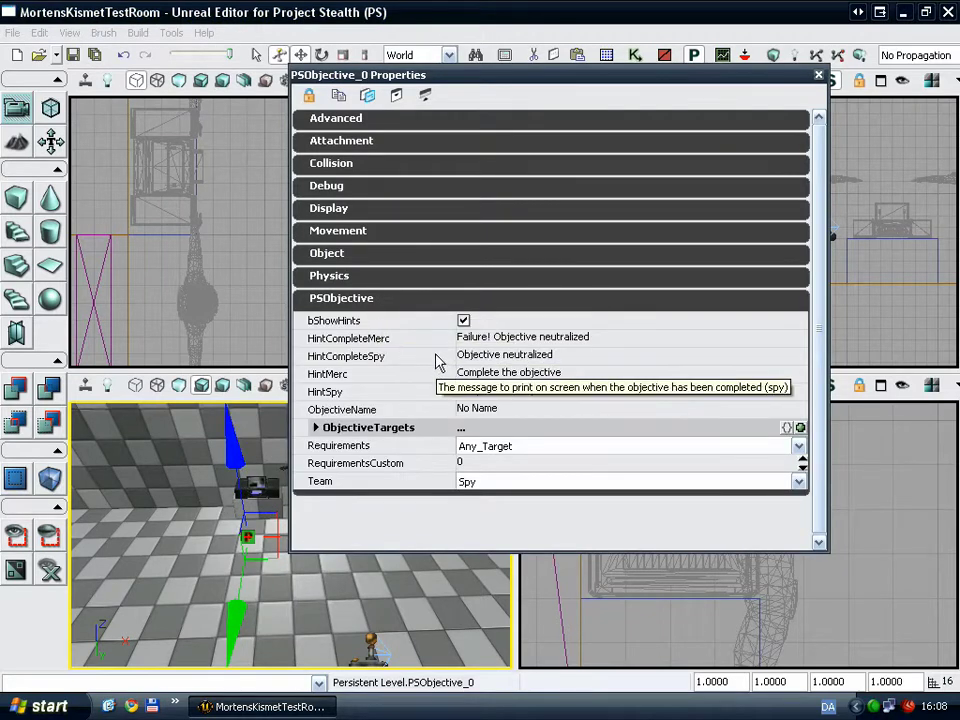
pyautogui.click(489, 409)
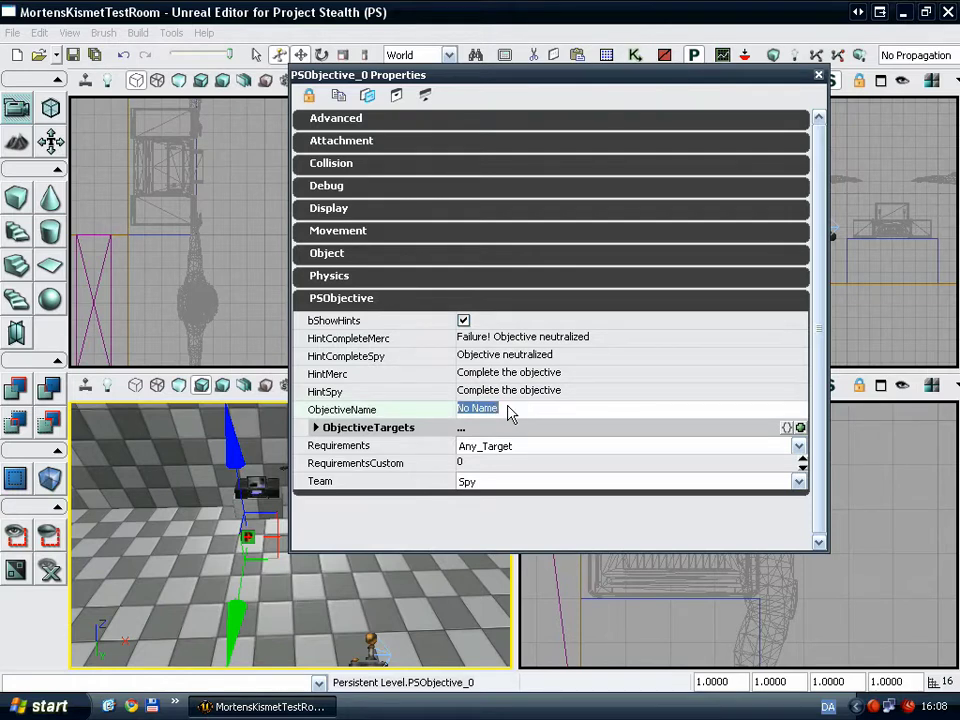
pyautogui.write("Morten'")
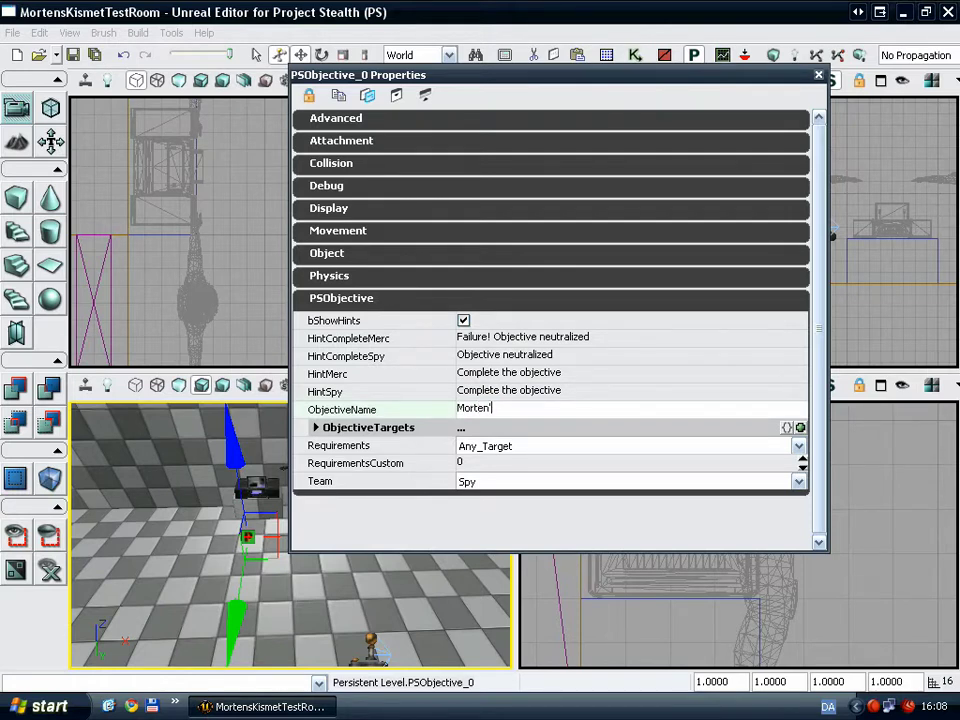
pyautogui.write('s 1337 Room')
pyautogui.press('Return')
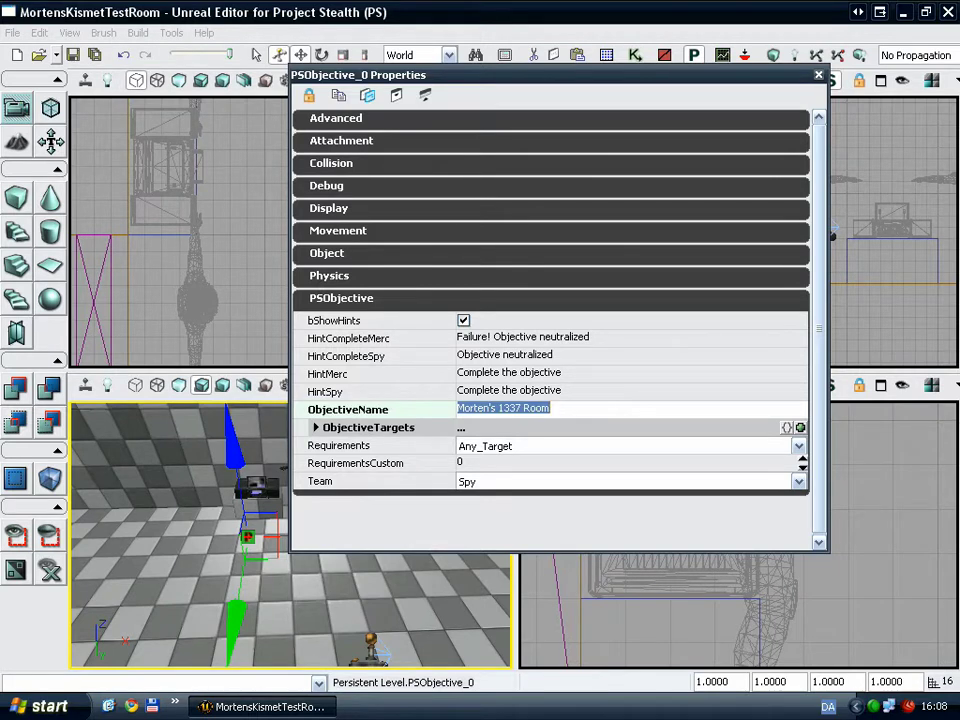
pyautogui.click(520, 482)
pyautogui.click(489, 495)
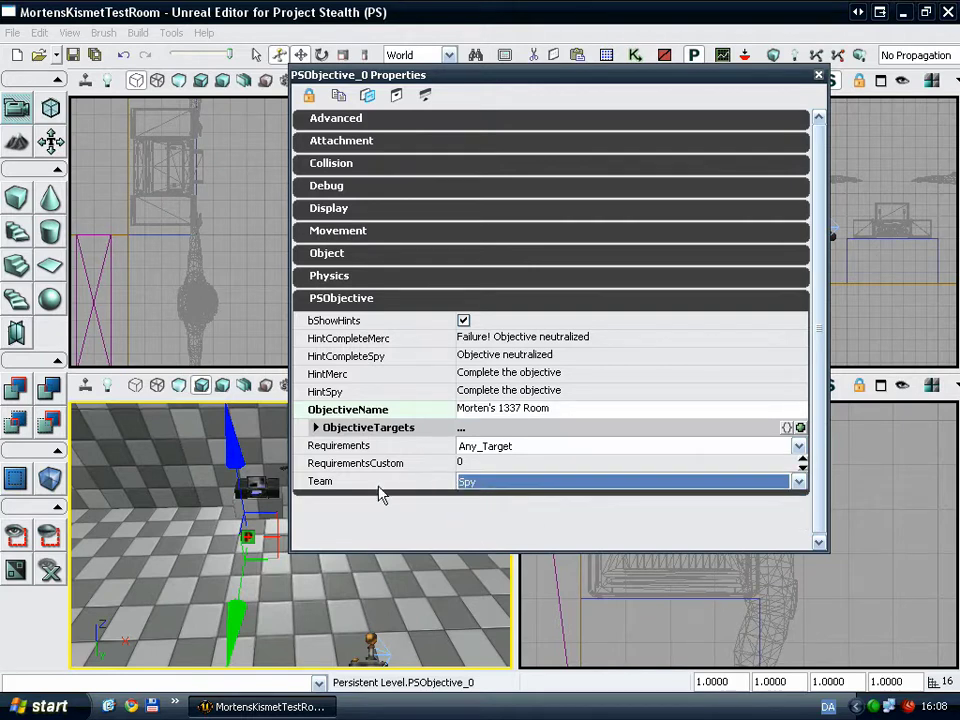
# - Set the objective's Requirements to Custom, try a RequirementsCustom value of 50, and reset that value to 0
pyautogui.click(316, 427)
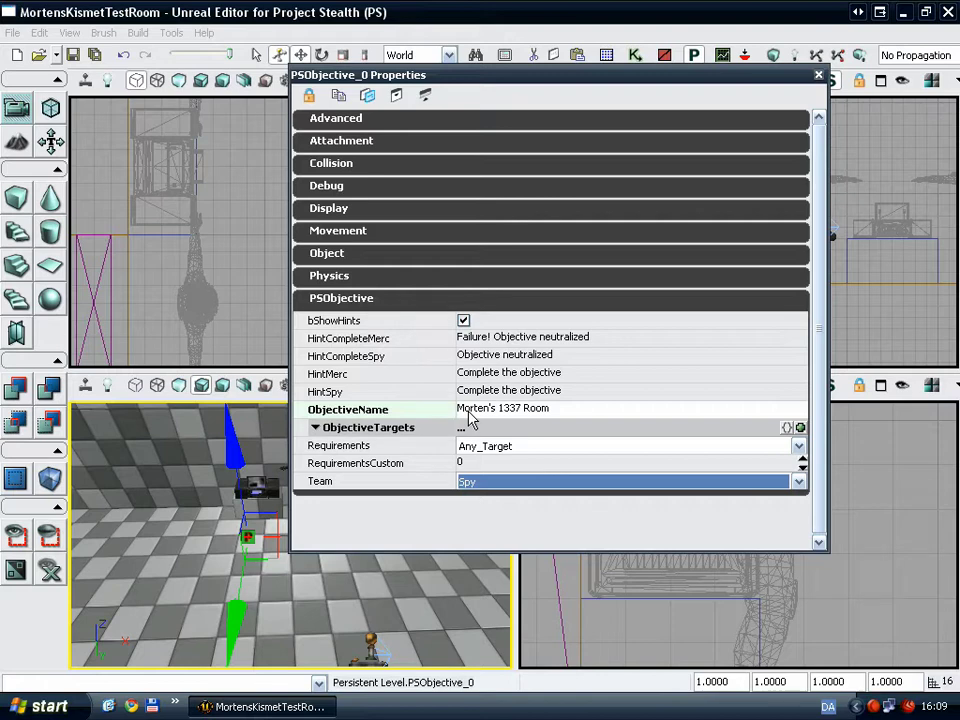
pyautogui.click(503, 448)
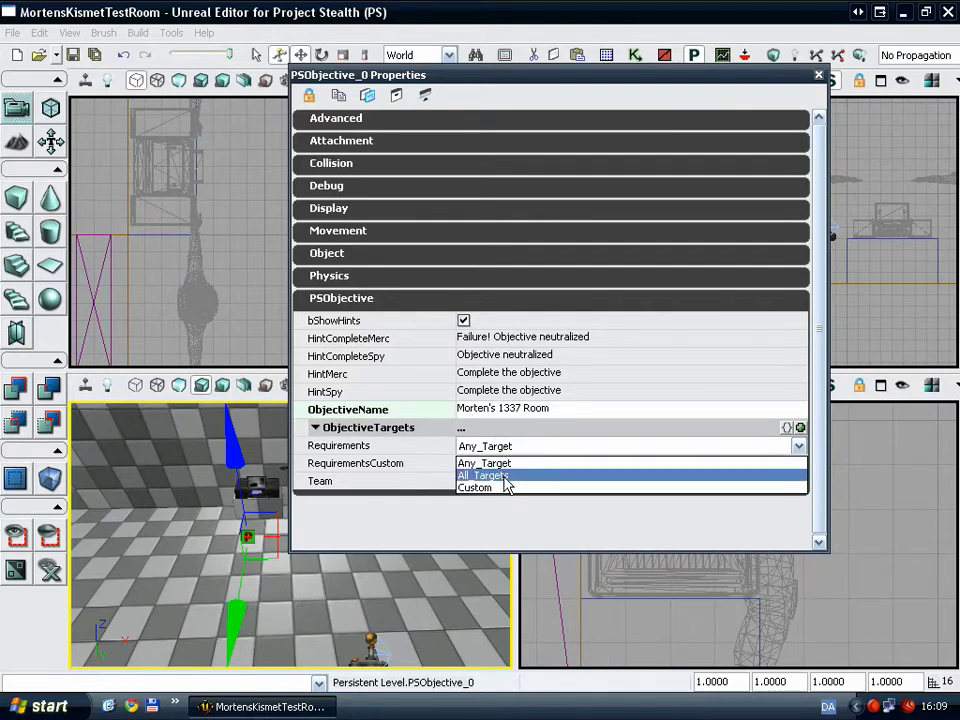
pyautogui.click(508, 487)
pyautogui.click(515, 465)
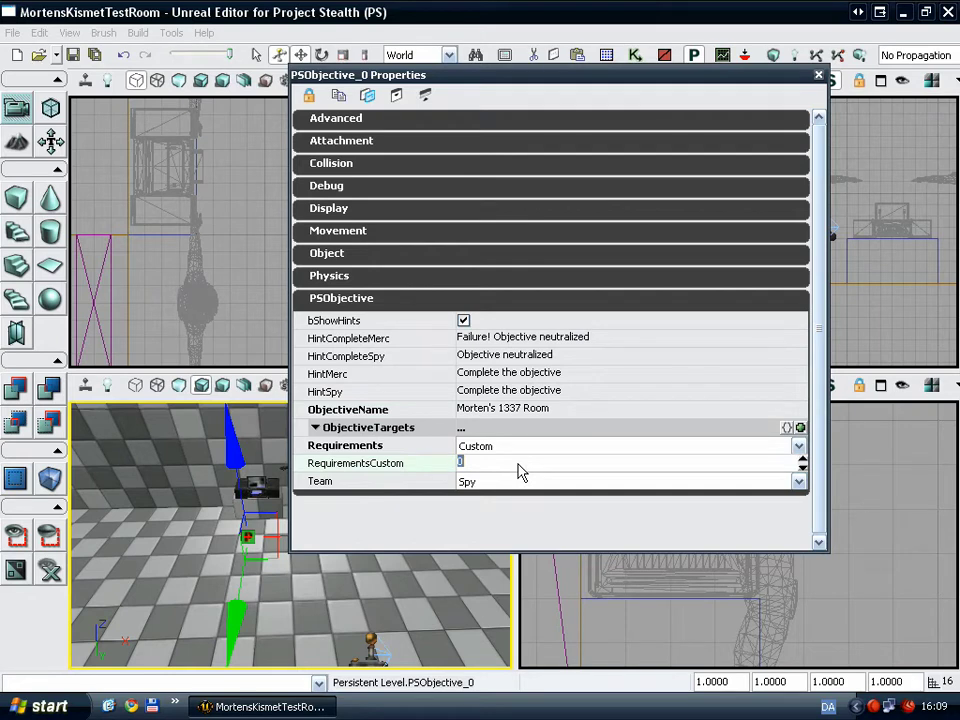
pyautogui.write('50')
pyautogui.press('Return')
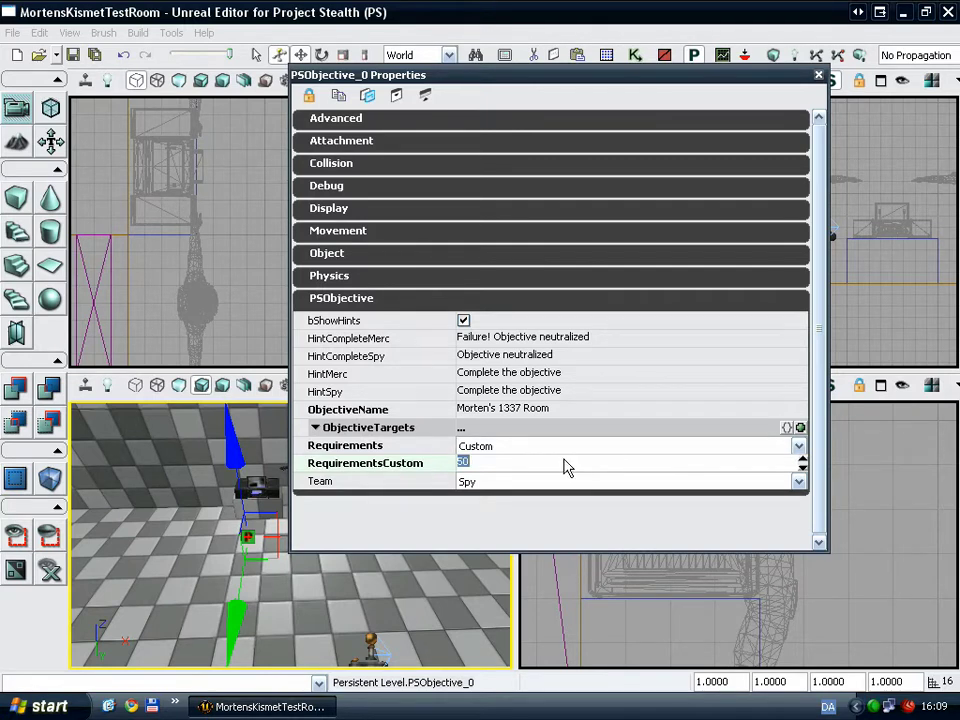
pyautogui.write('0')
pyautogui.press('Return')
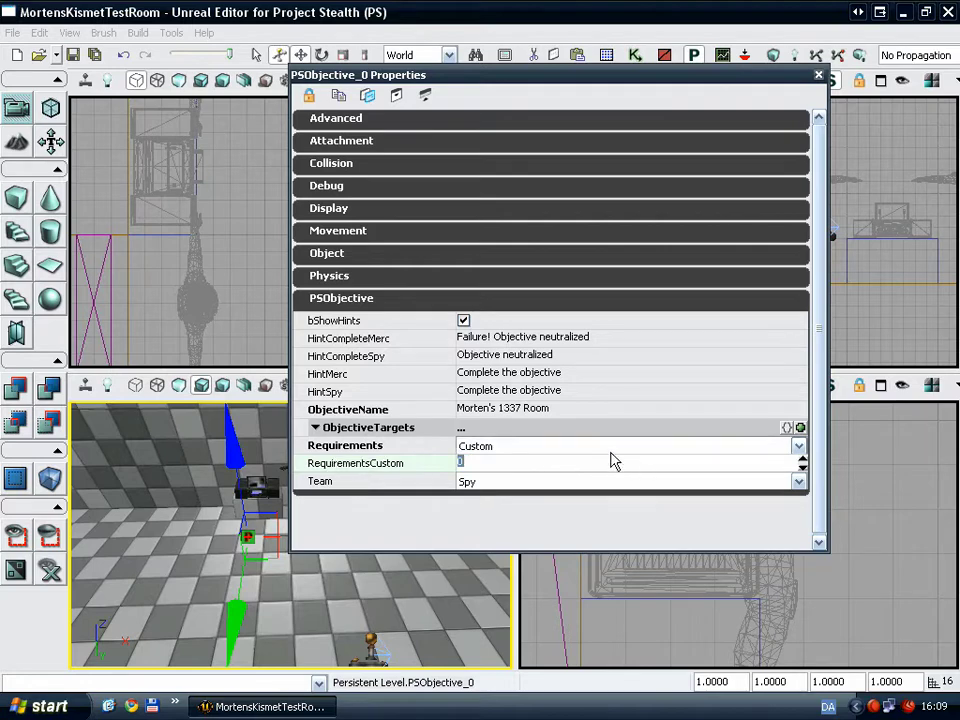
pyautogui.click(818, 75)
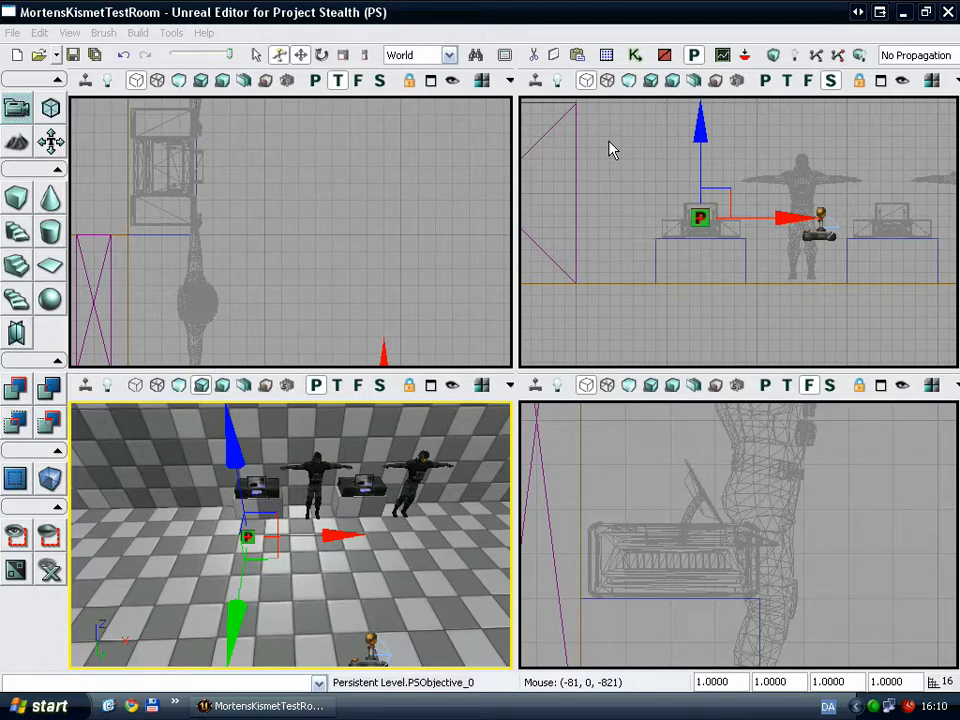
# - Add a Project Stealth Objective Status event to the Kismet main sequence and place it in the empty area beside the Matinees
pyautogui.click(634, 56)
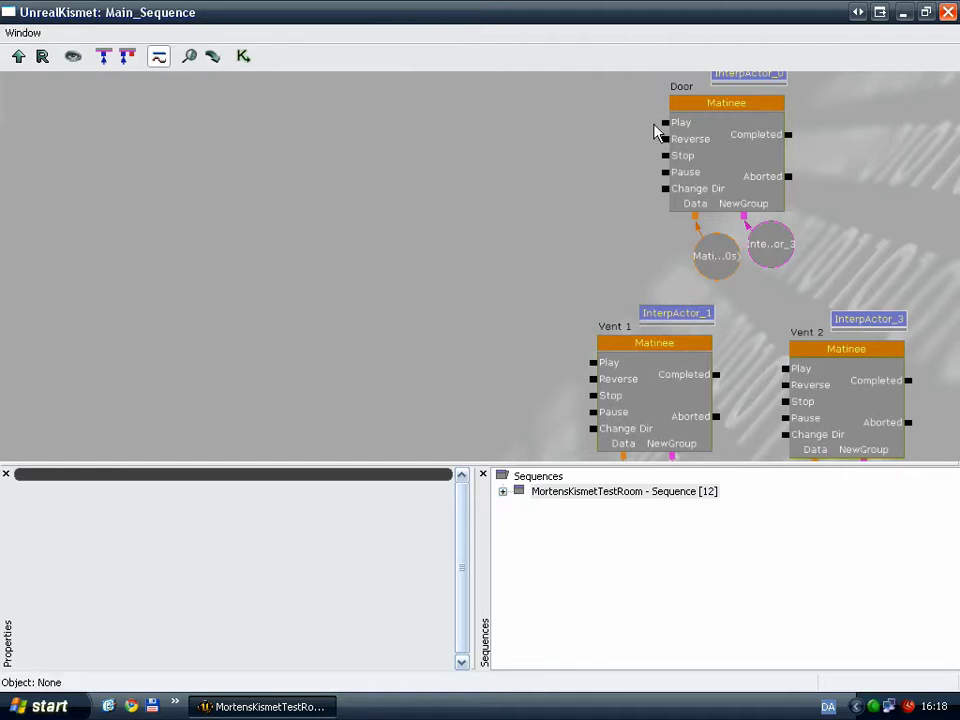
pyautogui.rightClick(218, 226)
pyautogui.moveTo(390, 323)
pyautogui.moveTo(553, 588)
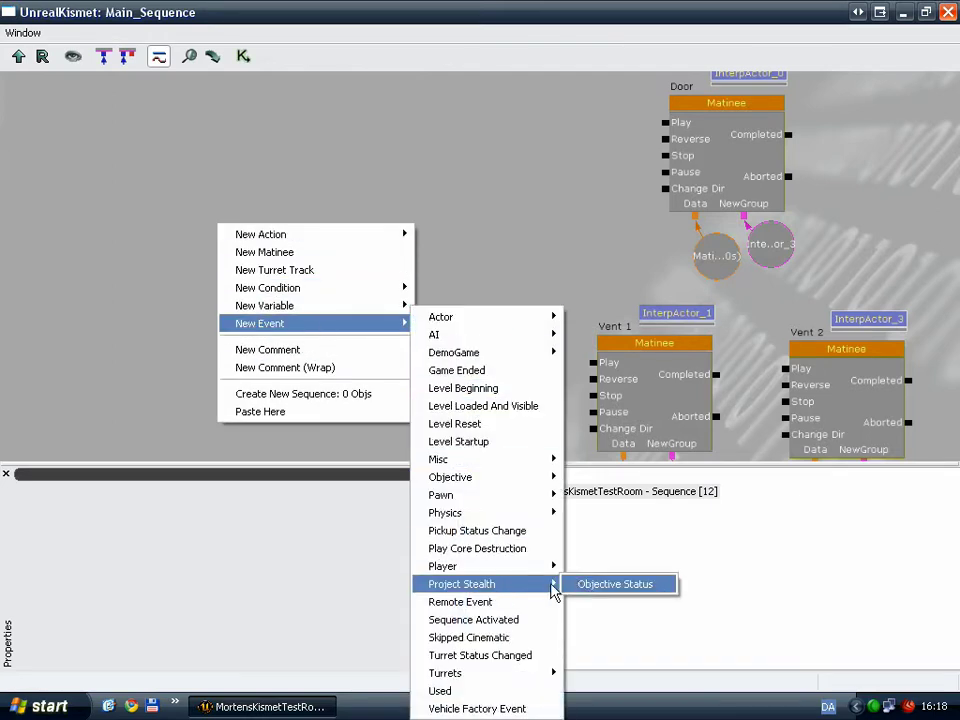
pyautogui.click(583, 587)
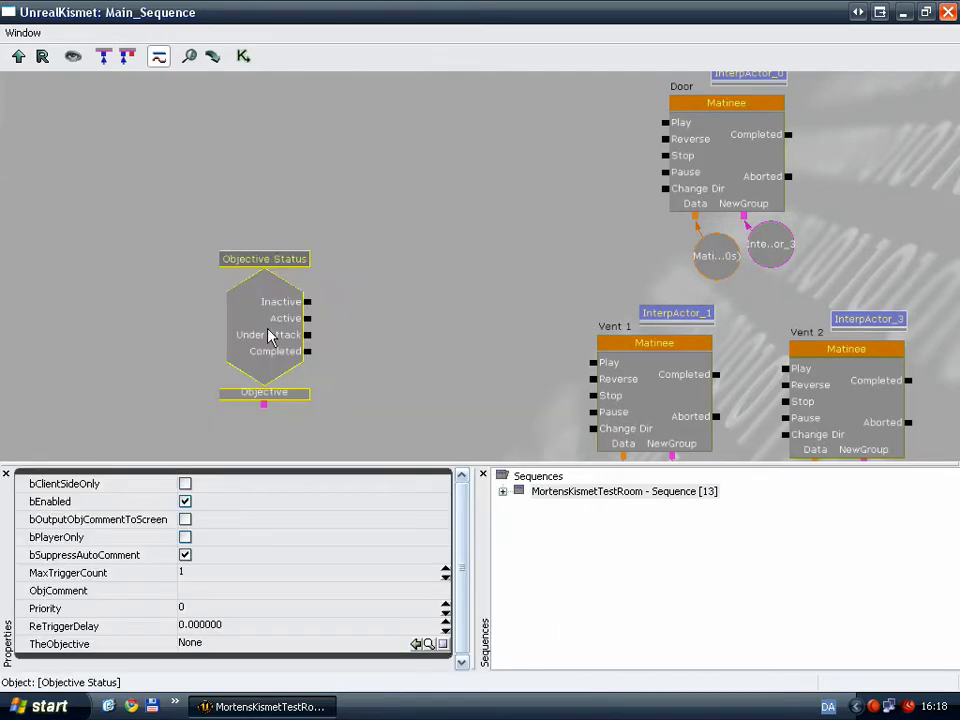
pyautogui.keyDown('ctrl'); pyautogui.moveTo(275, 350); pyautogui.dragTo(172, 233); pyautogui.keyUp('ctrl')
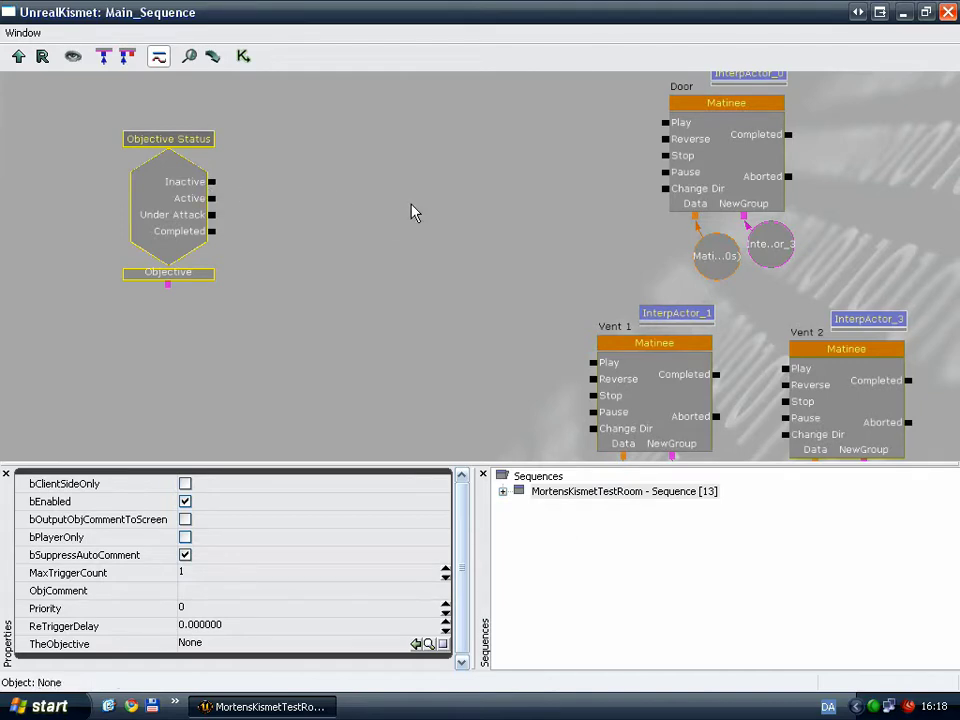
# - Create a Kismet object variable from the placed PSObjective actor and link it to the Objective Status event's Objective connector
pyautogui.click(948, 12)
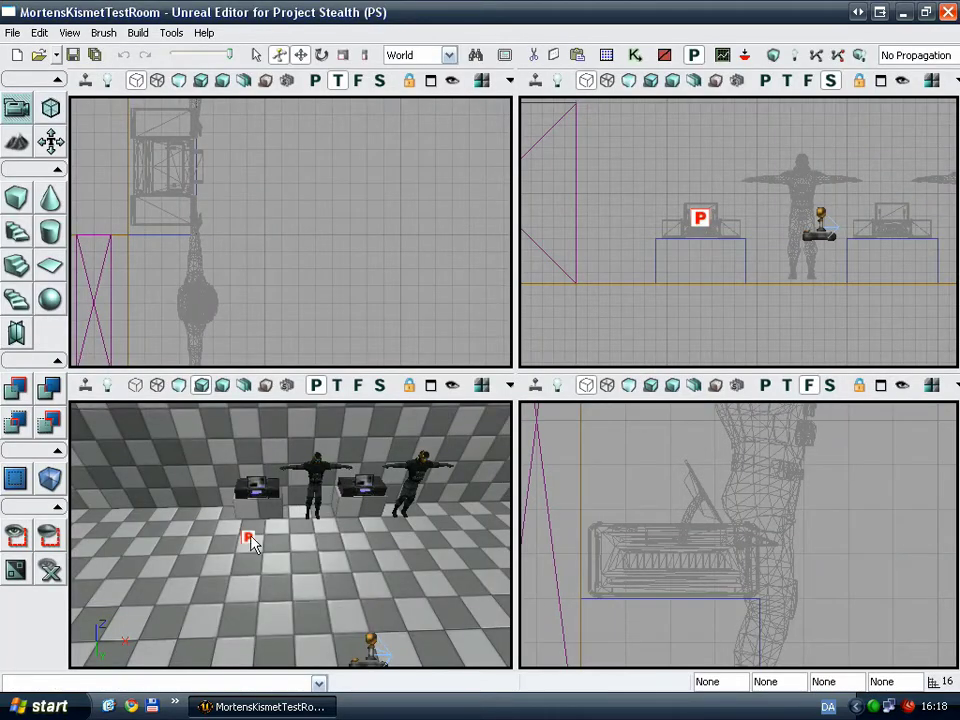
pyautogui.click(247, 537)
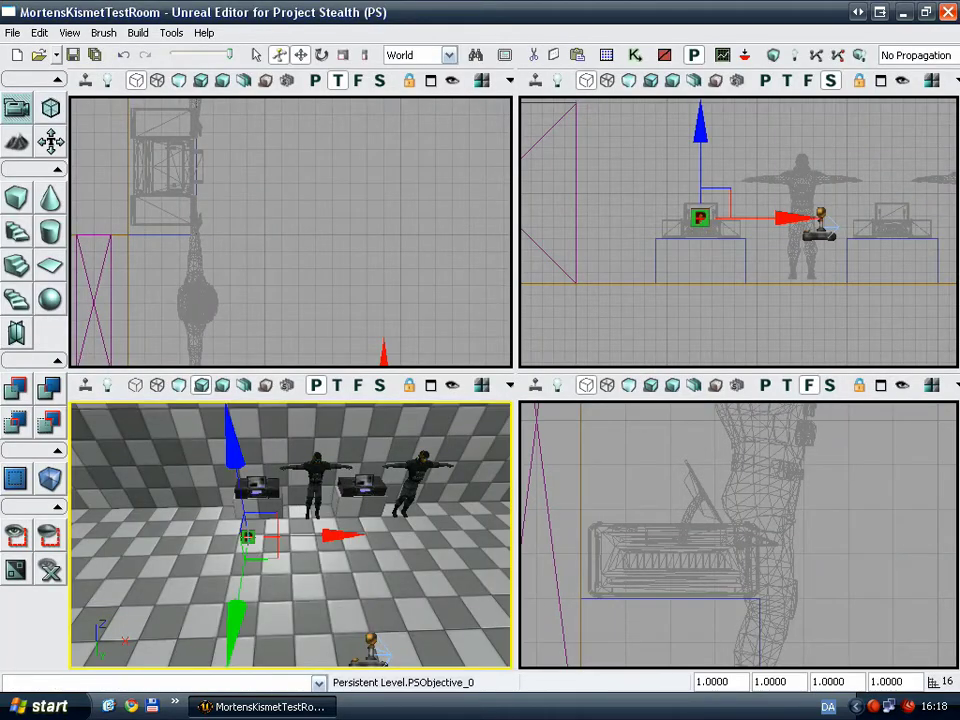
pyautogui.click(634, 57)
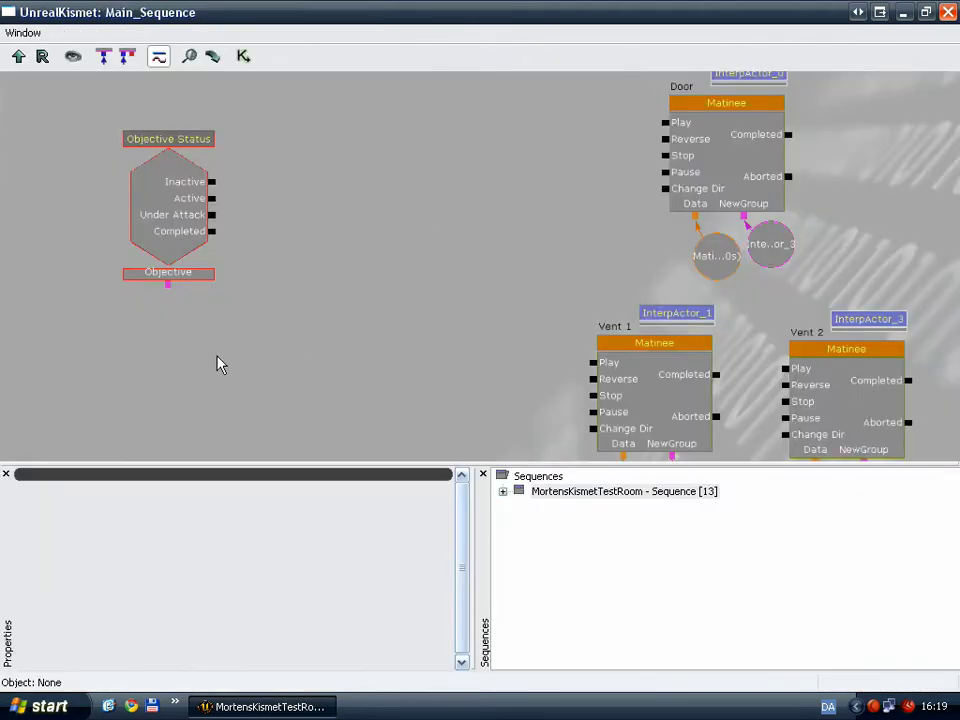
pyautogui.rightClick(227, 330)
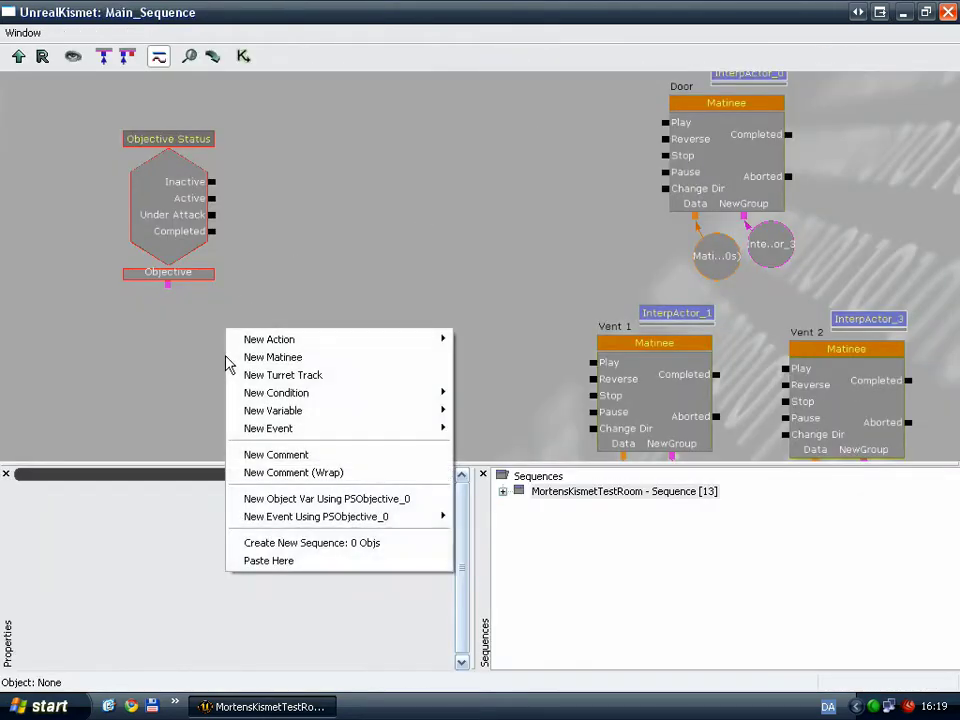
pyautogui.click(378, 499)
pyautogui.moveTo(168, 285); pyautogui.dragTo(250, 373)
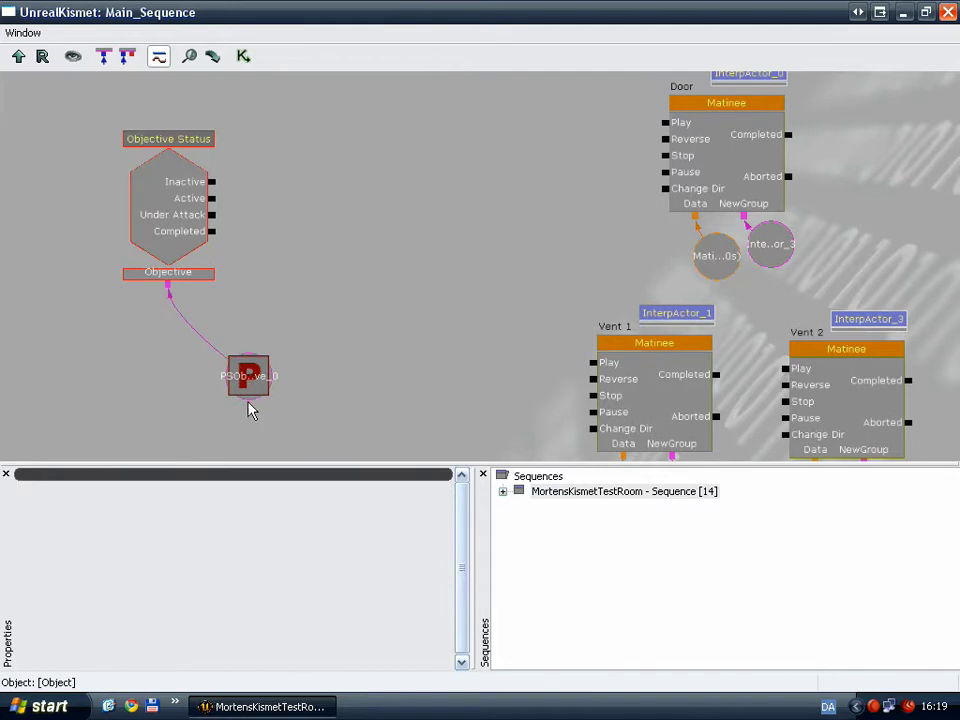
# - Link the Objective Status event's Completed output to the Door Matinee's Play input and close Kismet
pyautogui.click(279, 336)
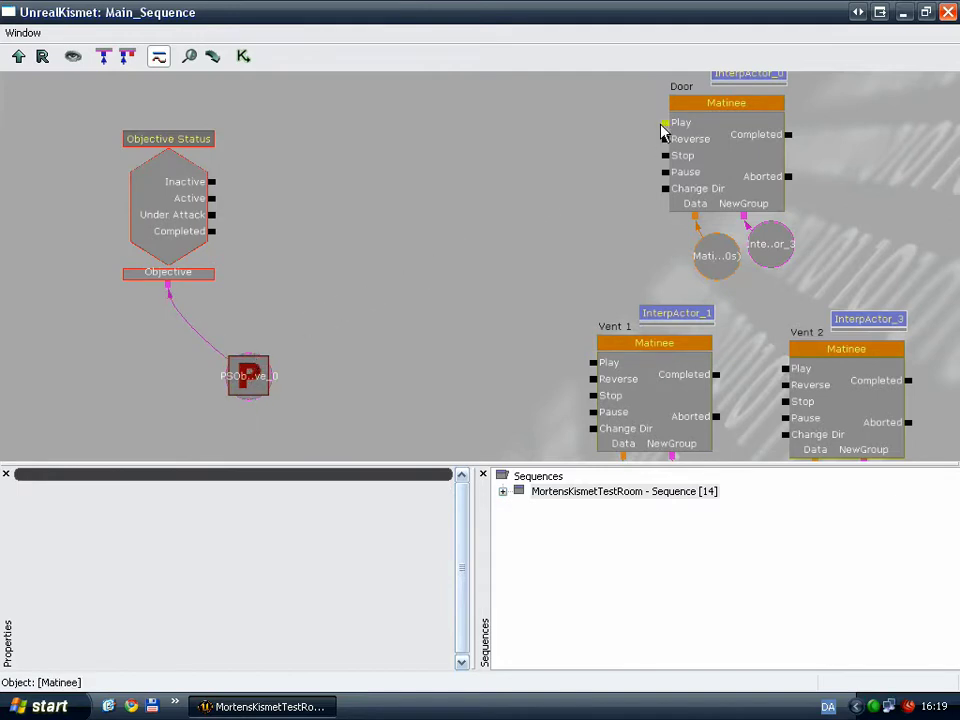
pyautogui.moveTo(665, 122); pyautogui.dragTo(213, 233)
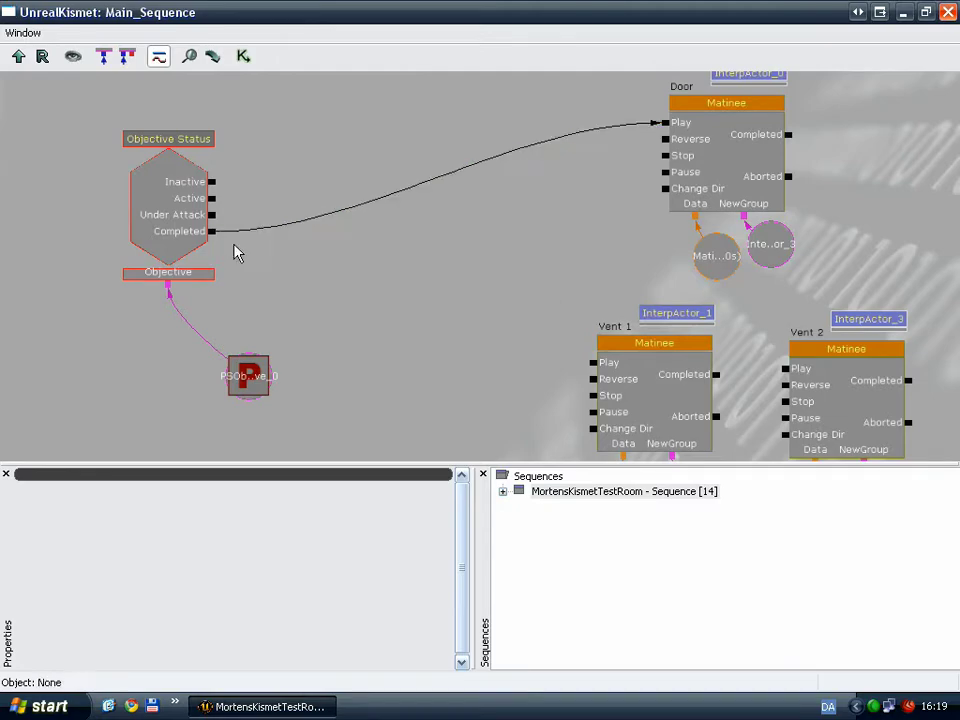
pyautogui.click(947, 13)
# - Play-test the level in the editor and walk the character over to the computers and mercenary models
pyautogui.click(138, 32)
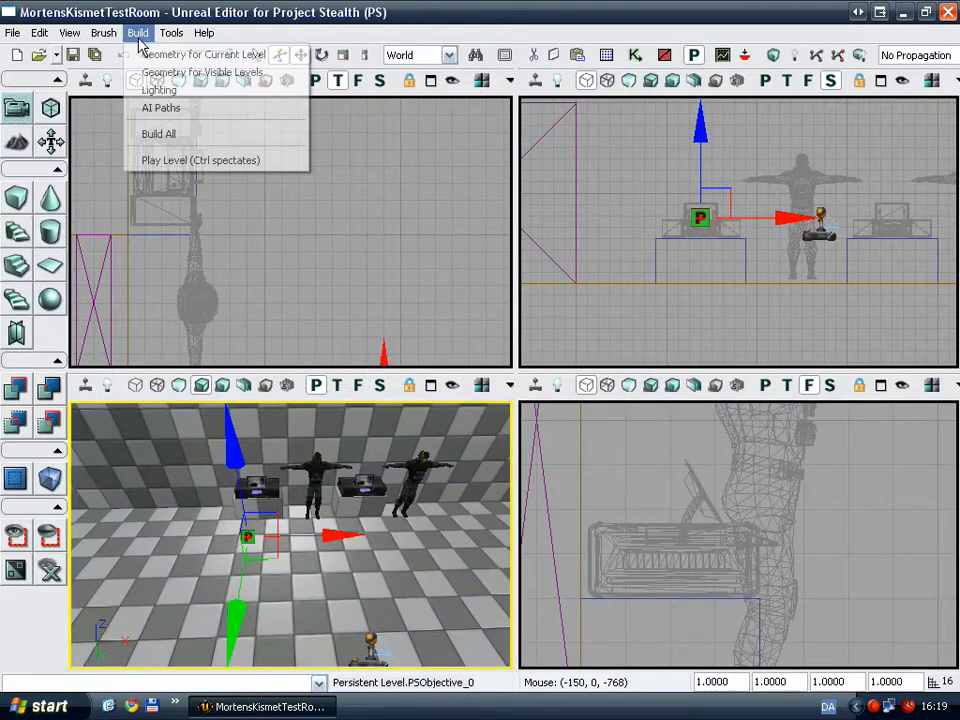
pyautogui.click(193, 156)
pyautogui.press('w')
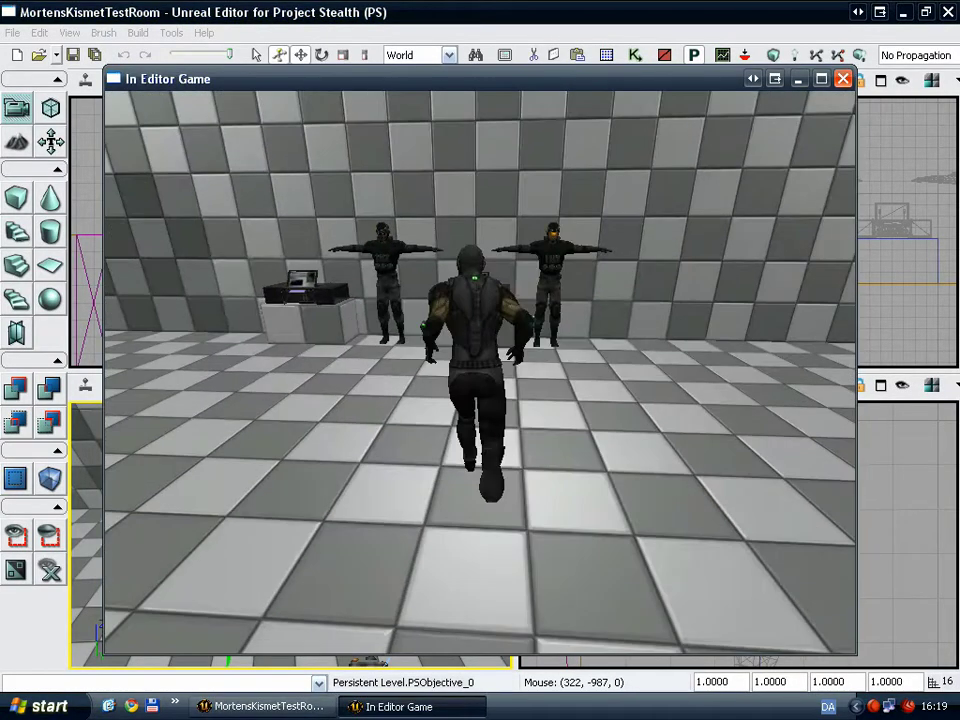
pyautogui.press('w')
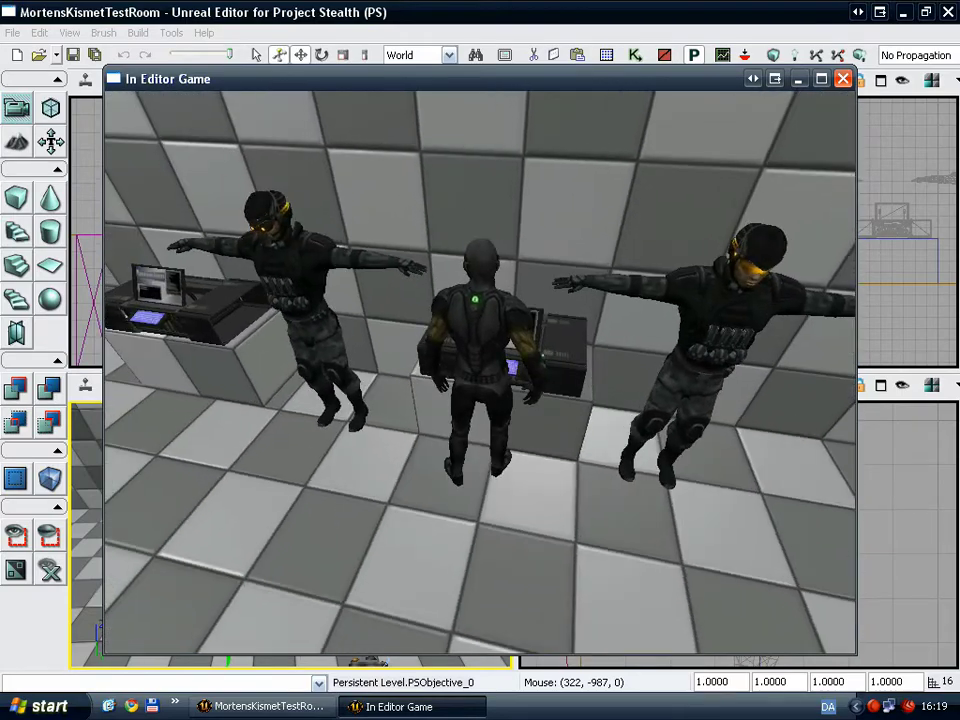
pyautogui.press('s')
# - Run the completeobjectives console command in the play test to check the door, and quit the test with the quit command
pyautogui.press('Tab')
pyautogui.write('completeojb')
pyautogui.press('BackSpace')
pyautogui.press('BackSpace')
pyautogui.write('bjectives')
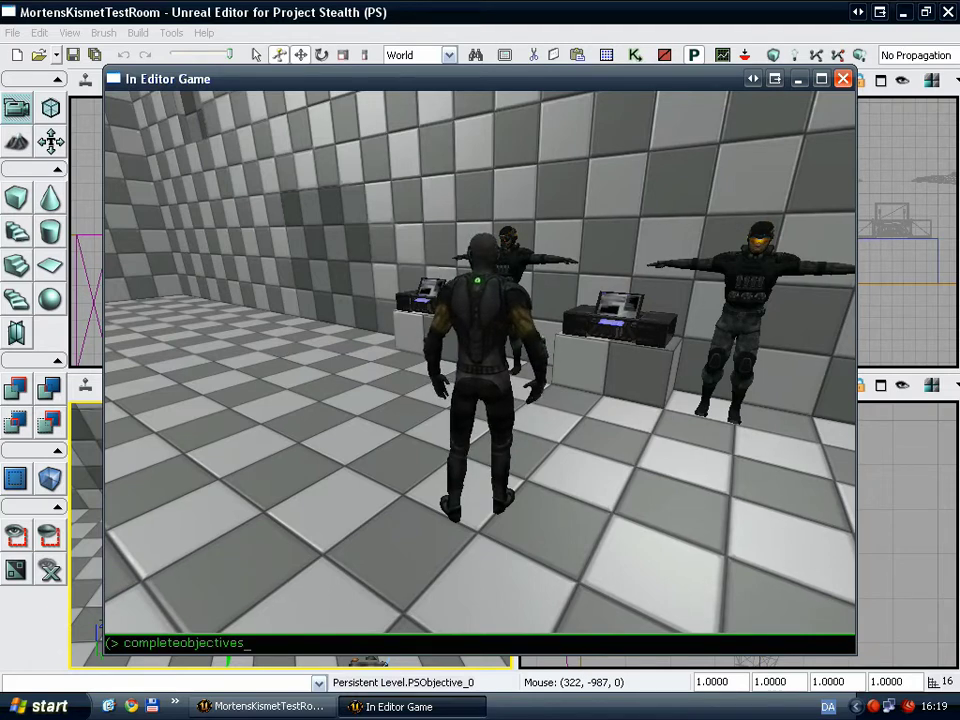
pyautogui.press('Return')
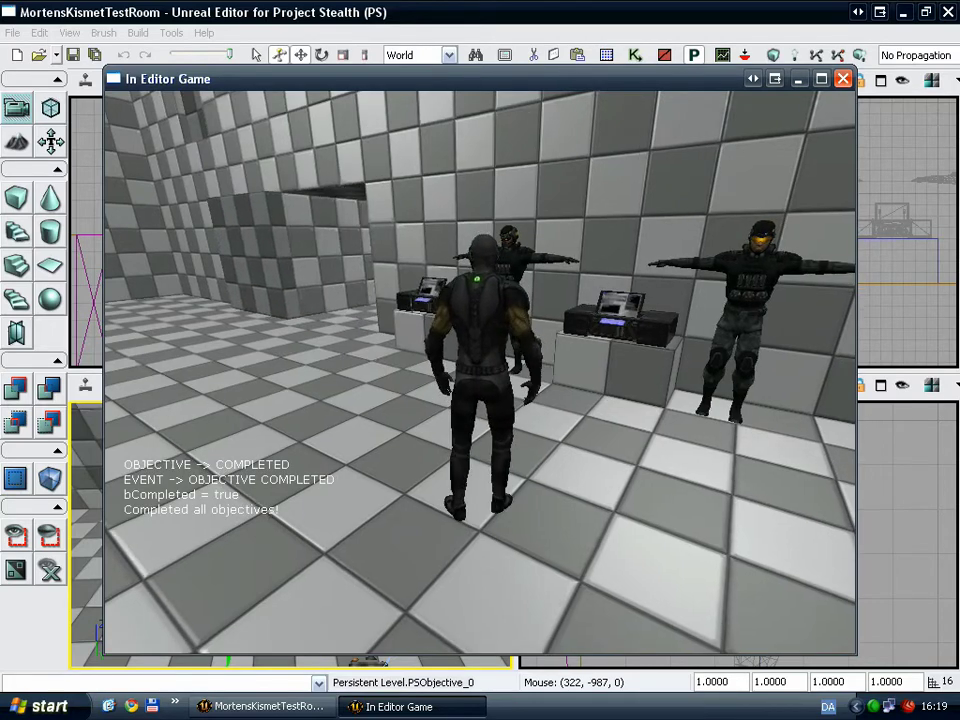
pyautogui.press('Tab')
pyautogui.write('quit')
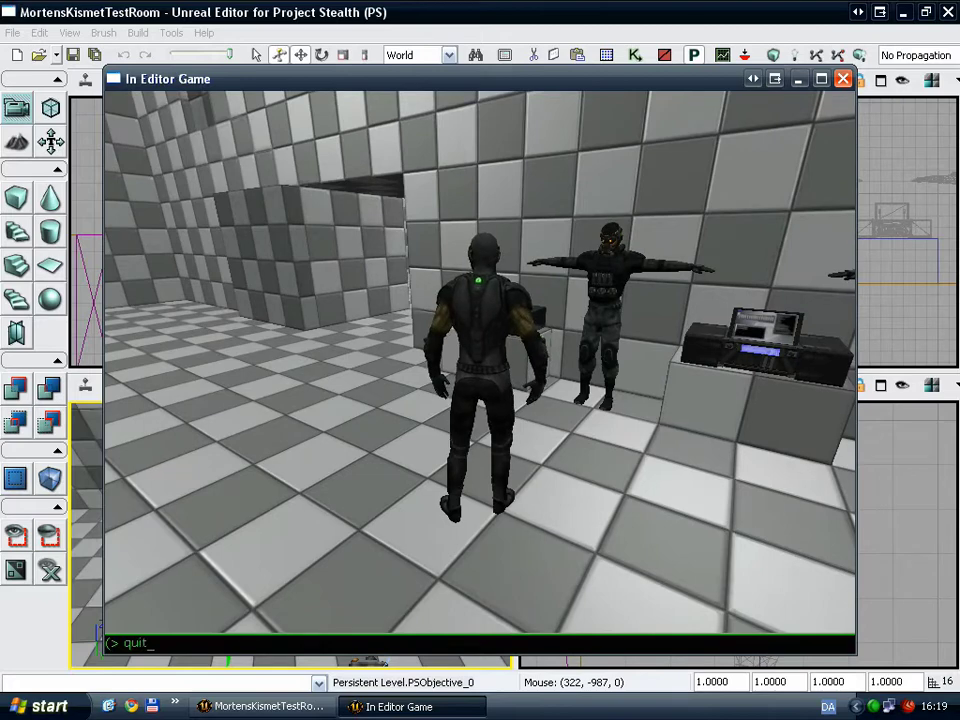
pyautogui.press('Return')
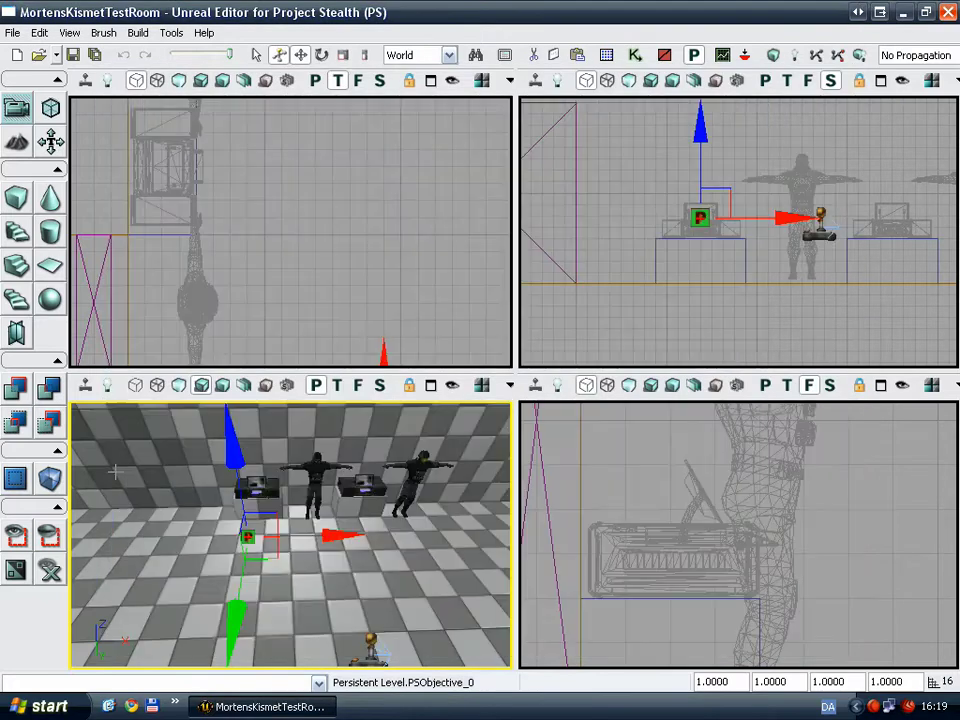
# - Open Kismet and move the PSObjective variable directly beneath the Objective Status event
pyautogui.click(636, 56)
pyautogui.keyDown('ctrl'); pyautogui.moveTo(249, 374); pyautogui.dragTo(236, 345); pyautogui.keyUp('ctrl')
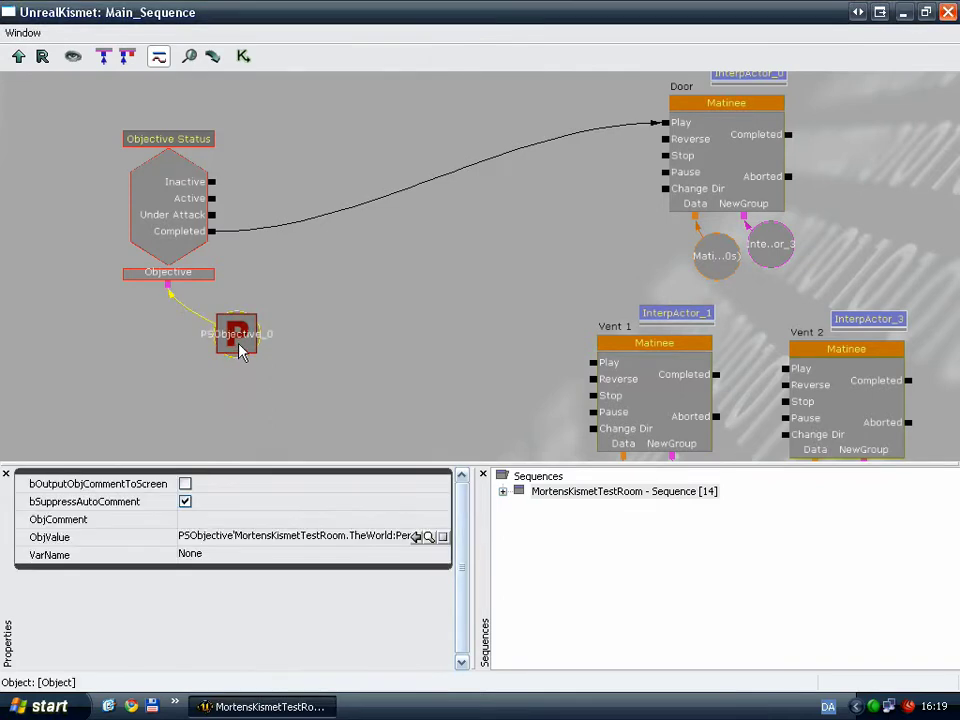
pyautogui.keyDown('ctrl'); pyautogui.moveTo(244, 347); pyautogui.dragTo(203, 333); pyautogui.keyUp('ctrl')
# - Add a Level Loaded And Visible event and place it below the Objective Status event and its variable
pyautogui.rightClick(285, 383)
pyautogui.moveTo(375, 452)
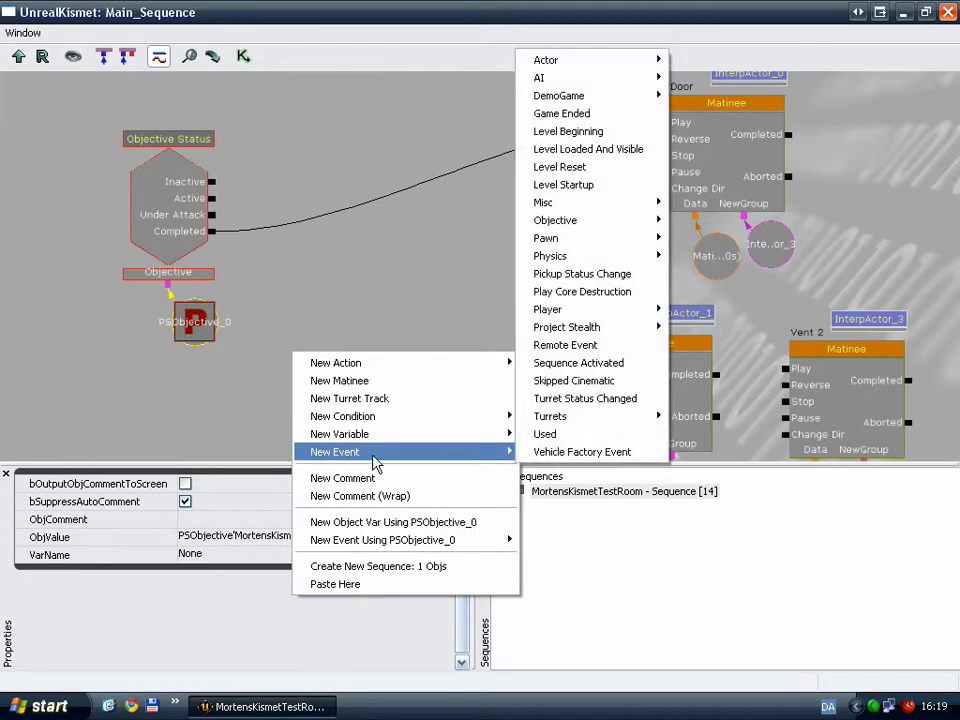
pyautogui.click(623, 149)
pyautogui.moveTo(372, 407); pyautogui.dragTo(124, 364)
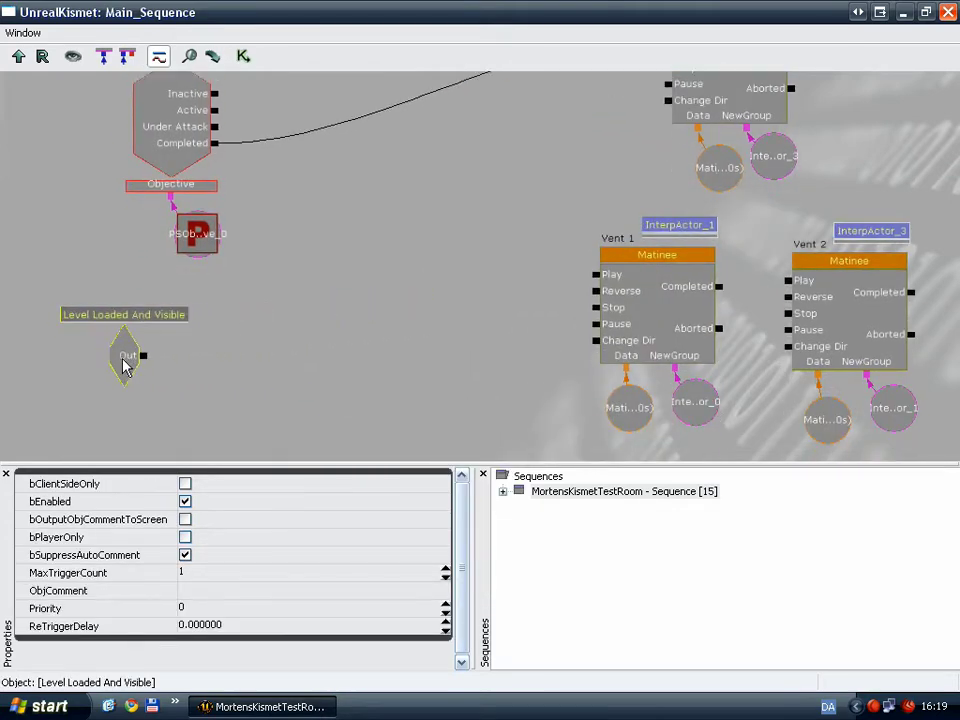
# - Add a Project Stealth Game Mode condition beside the Level Loaded And Visible event
pyautogui.rightClick(245, 336)
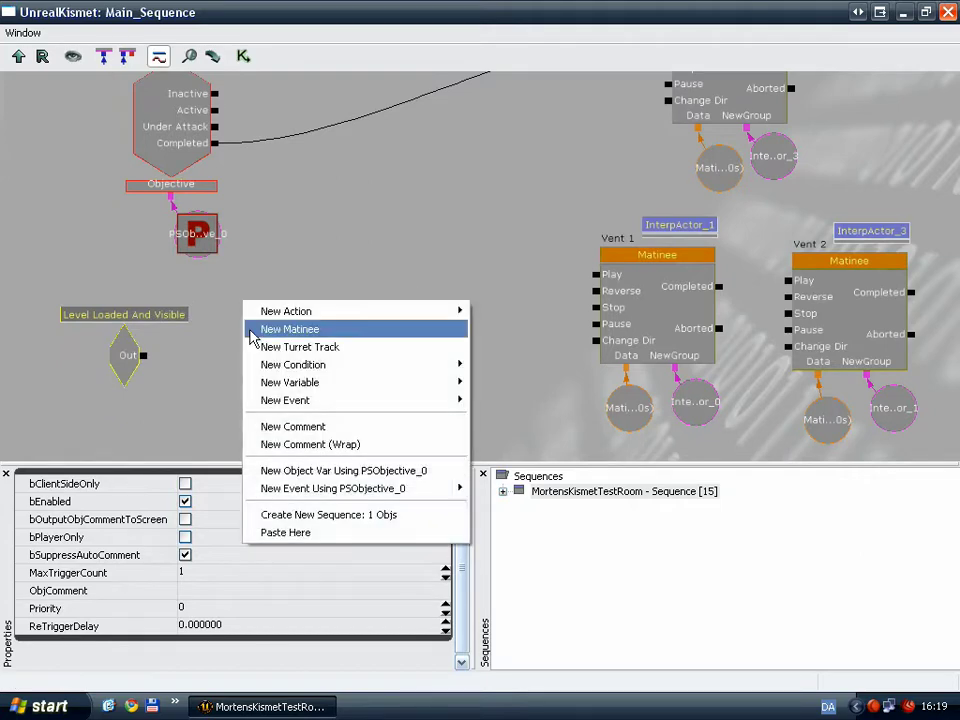
pyautogui.moveTo(332, 368)
pyautogui.moveTo(617, 559)
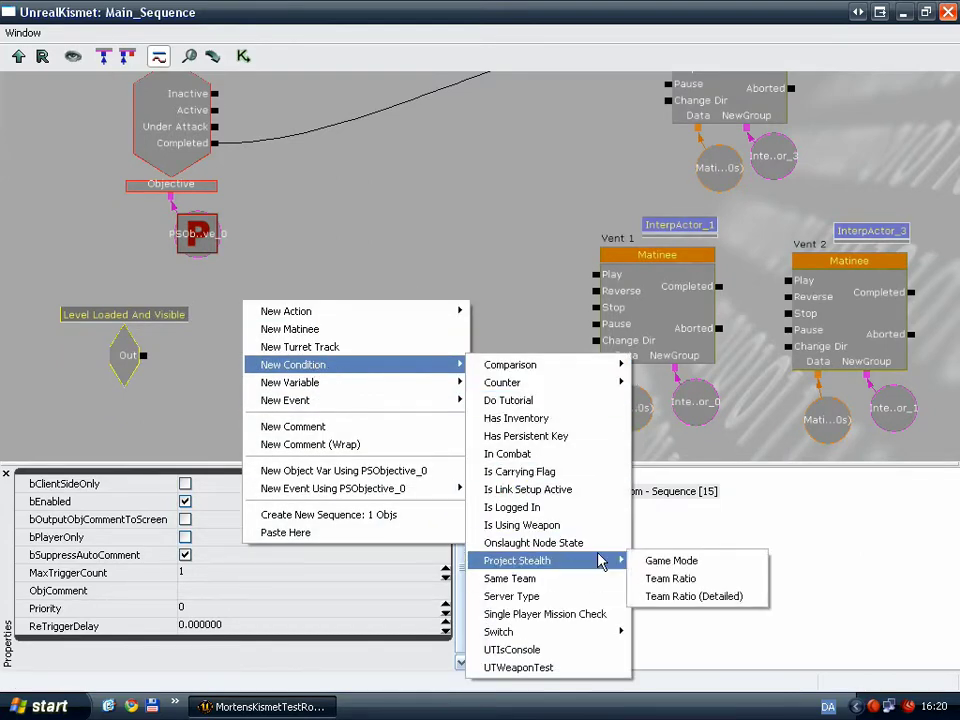
pyautogui.click(653, 561)
pyautogui.keyDown('ctrl'); pyautogui.moveTo(295, 405); pyautogui.dragTo(454, 336); pyautogui.keyUp('ctrl')
# - Link the Game Mode condition's Death Match output to the Play inputs of the Door, Vent 1 and Vent 2 Matinees
pyautogui.scroll(-3, 454, 336)
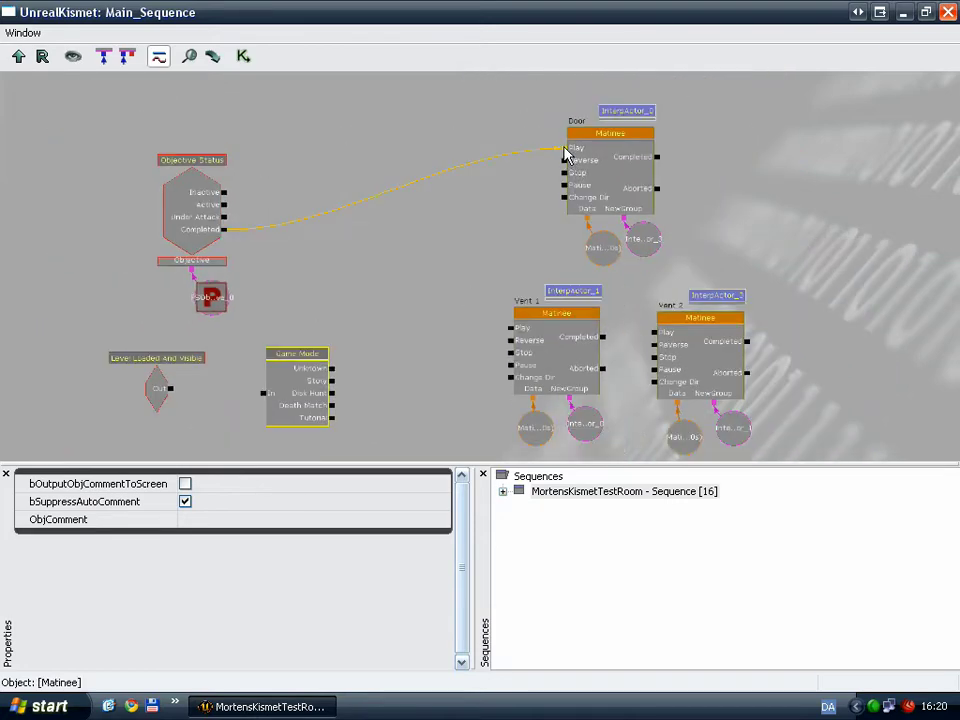
pyautogui.moveTo(558, 148); pyautogui.dragTo(336, 406)
pyautogui.scroll(3, 342, 410)
pyautogui.moveTo(471, 381); pyautogui.dragTo(465, 299)
pyautogui.moveTo(518, 276); pyautogui.dragTo(257, 388)
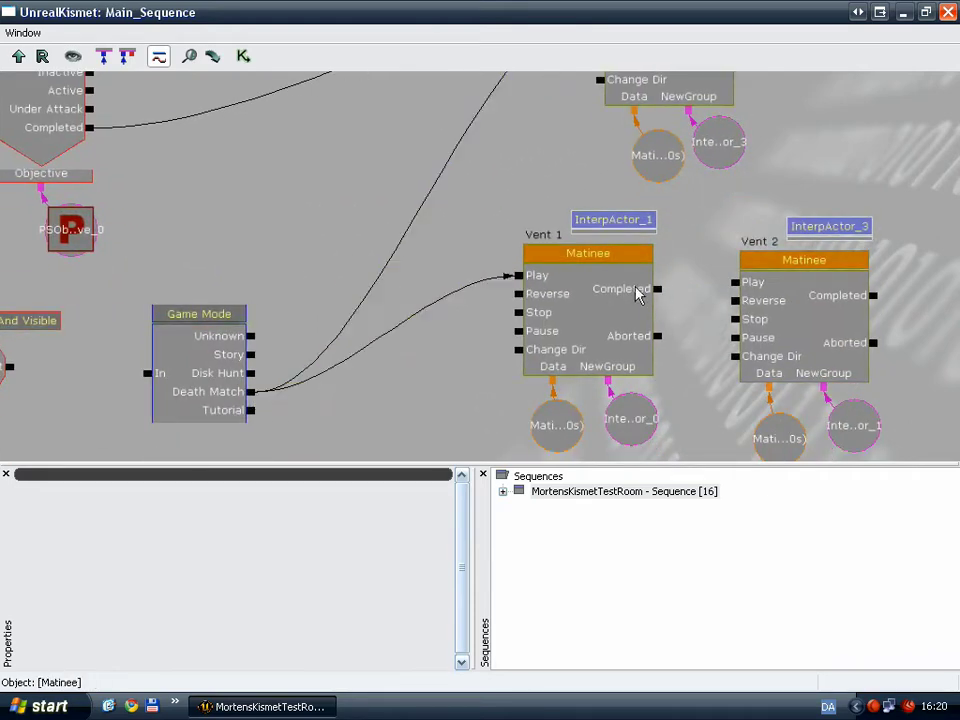
pyautogui.moveTo(735, 282); pyautogui.dragTo(258, 400)
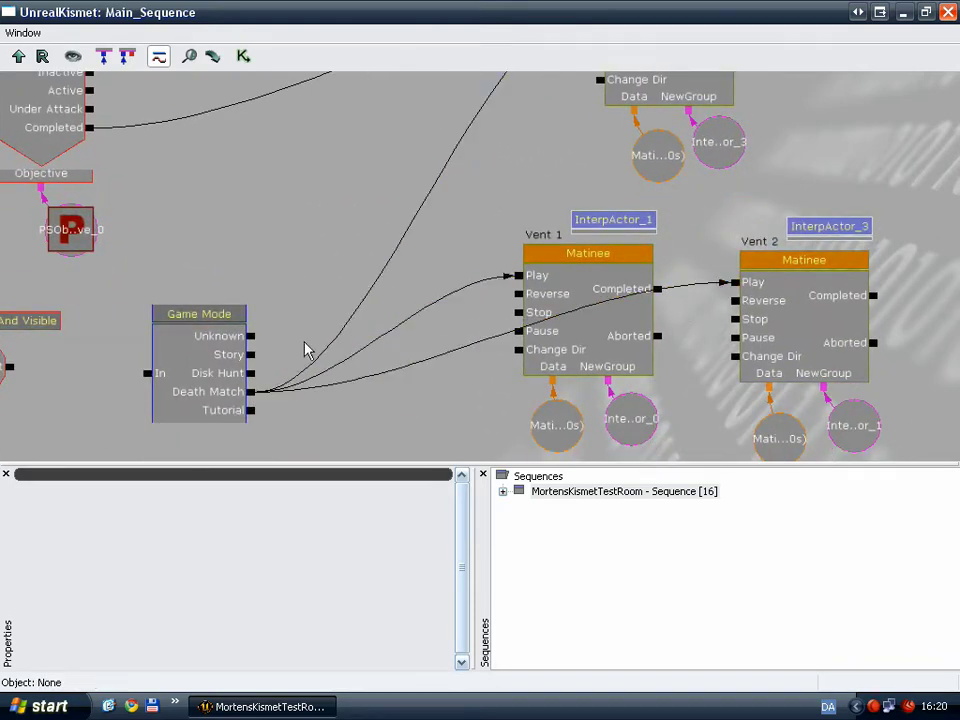
# - Link the Level Loaded And Visible event's Out to the Game Mode condition's In and close Kismet
pyautogui.moveTo(322, 316); pyautogui.dragTo(477, 283)
pyautogui.moveTo(303, 340); pyautogui.dragTo(165, 334)
pyautogui.moveTo(411, 182); pyautogui.dragTo(373, 236)
pyautogui.scroll(-4, 429, 238)
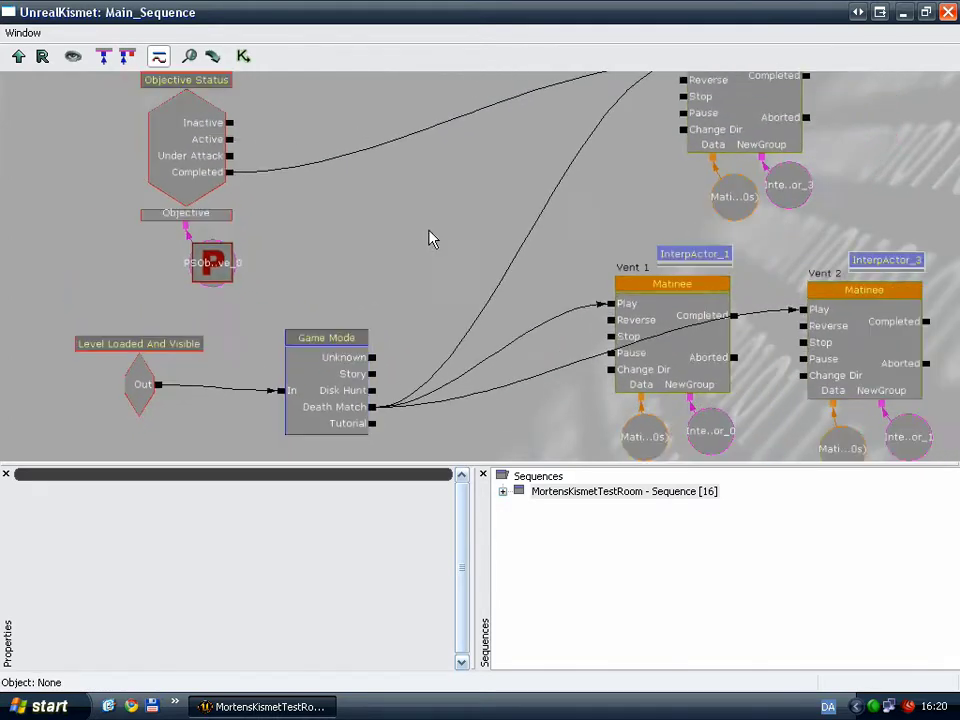
pyautogui.scroll(2, 440, 234)
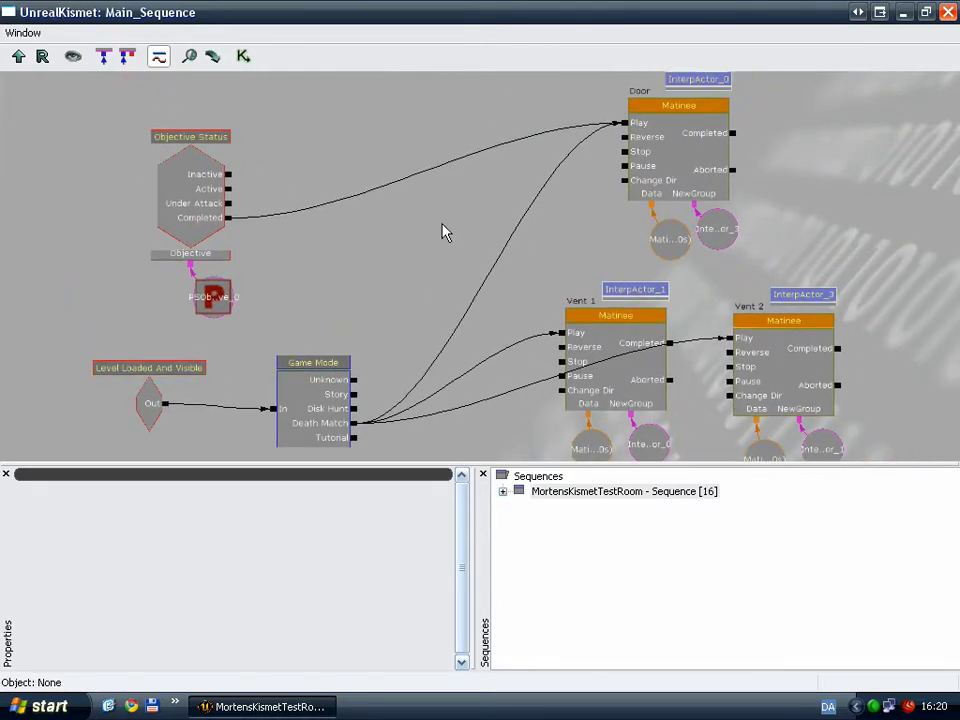
pyautogui.click(948, 14)
# - Save the level, run Build All on it and dismiss the Map Check results
pyautogui.click(94, 54)
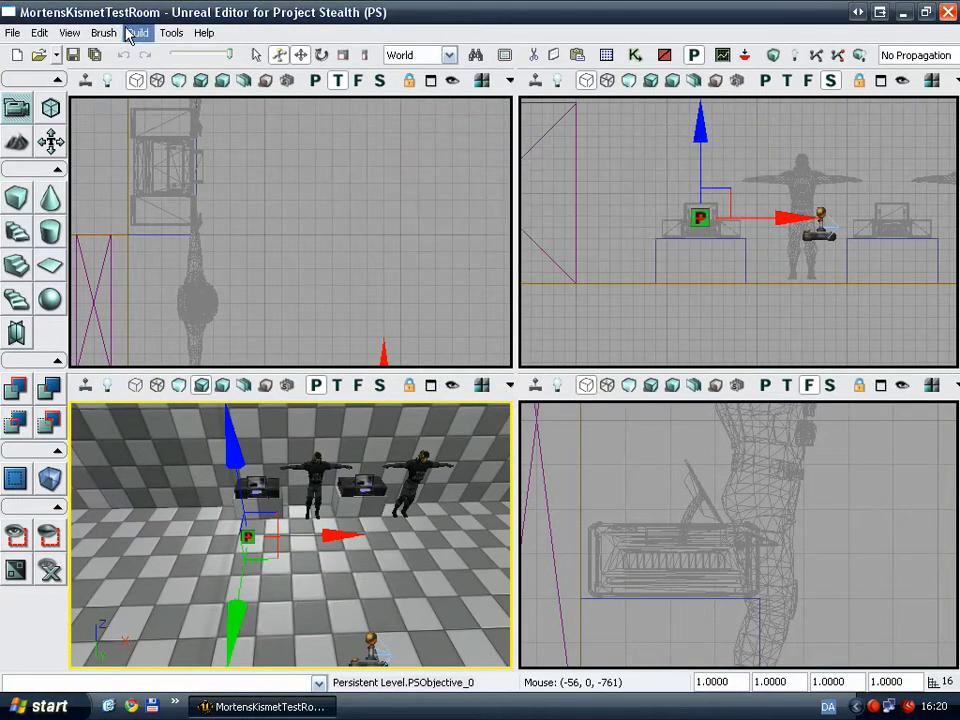
pyautogui.click(134, 33)
pyautogui.click(160, 134)
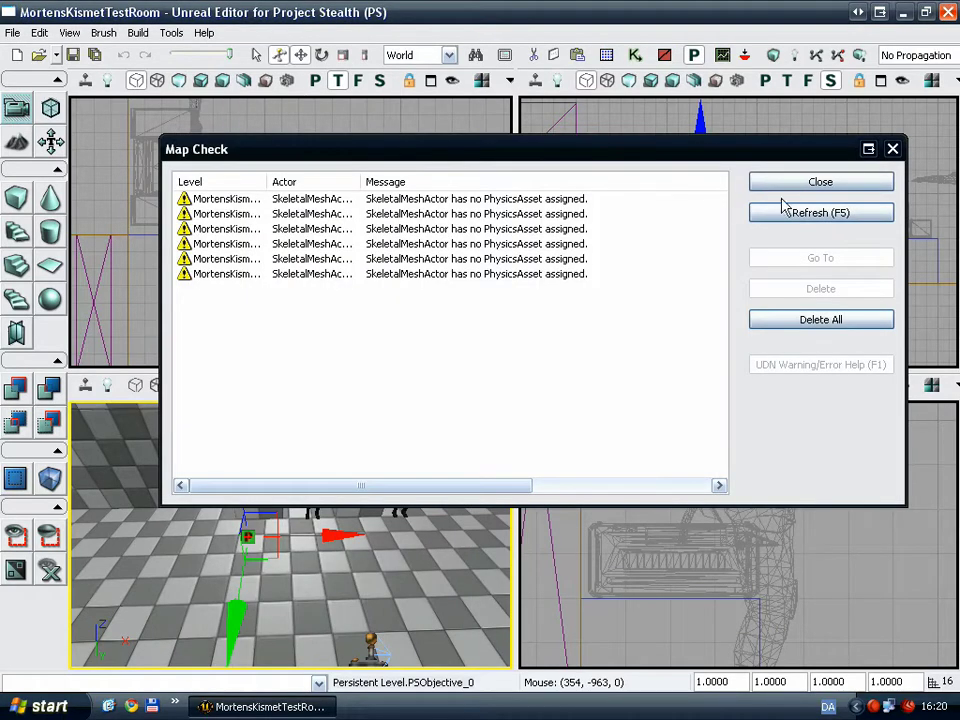
pyautogui.click(825, 181)
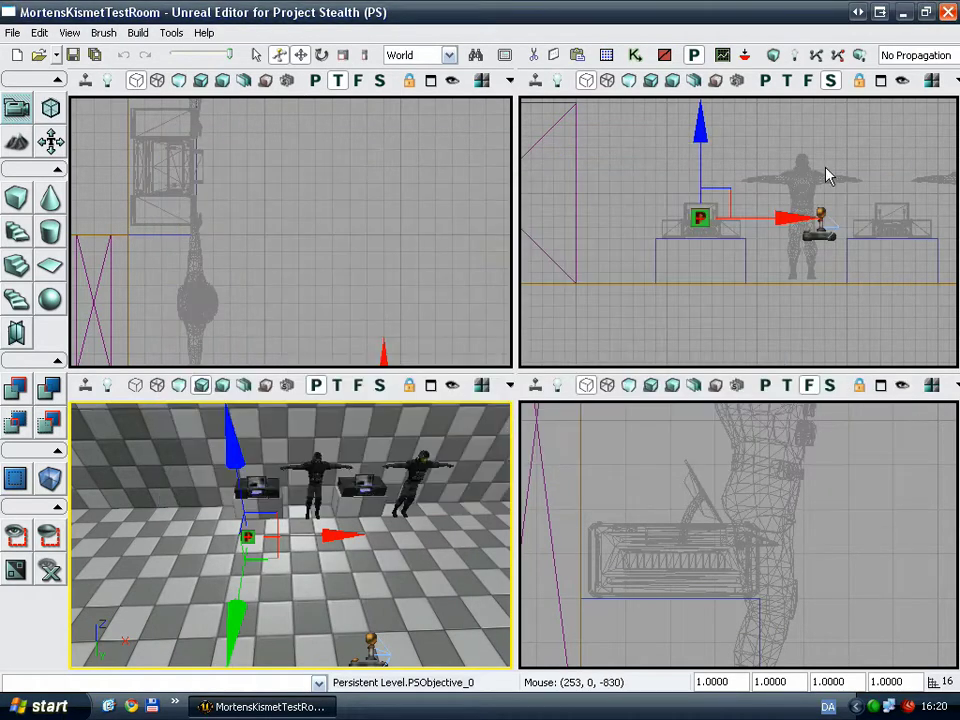
# - Close the editor and launch Project Stealth Log from the desktop
pyautogui.click(949, 17)
pyautogui.click(421, 436)
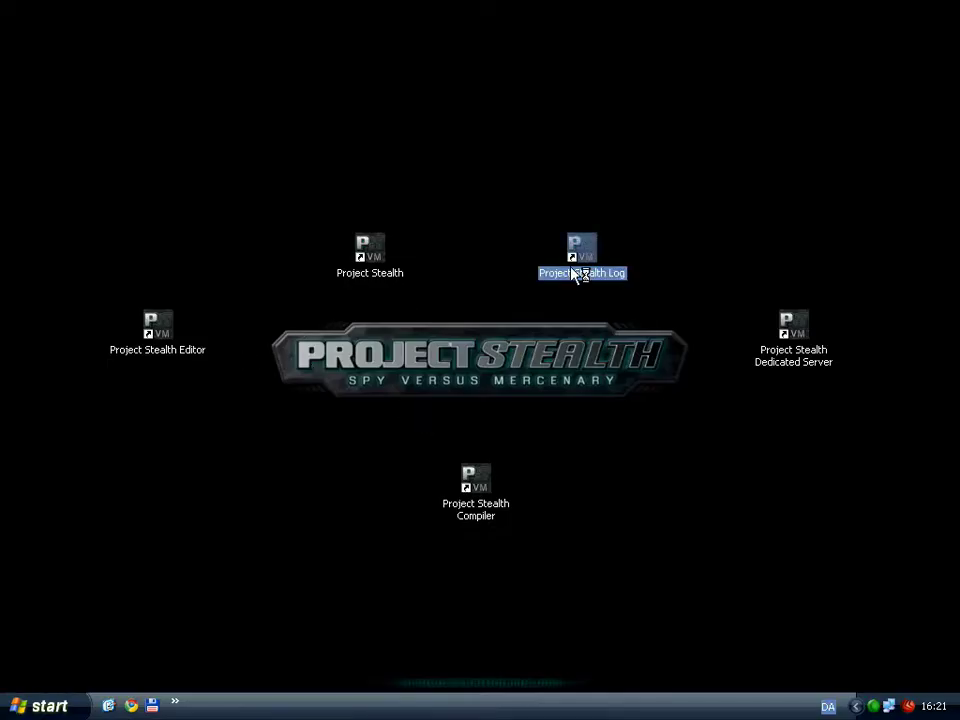
pyautogui.doubleClick(575, 274)
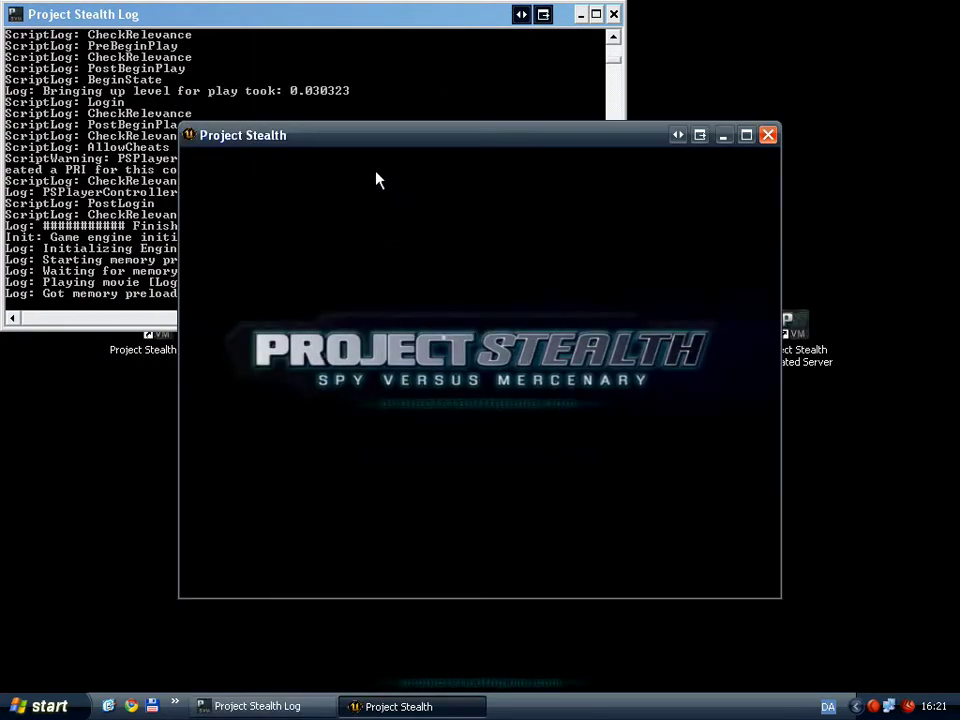
# - Move the game window clear of the log and run the console command start MortensKismetTestRoom?Game=PSGame.PSGameDeathmatch
pyautogui.moveTo(360, 148); pyautogui.dragTo(492, 217)
pyautogui.press('Up')
pyautogui.press('Up')
pyautogui.press('Up')
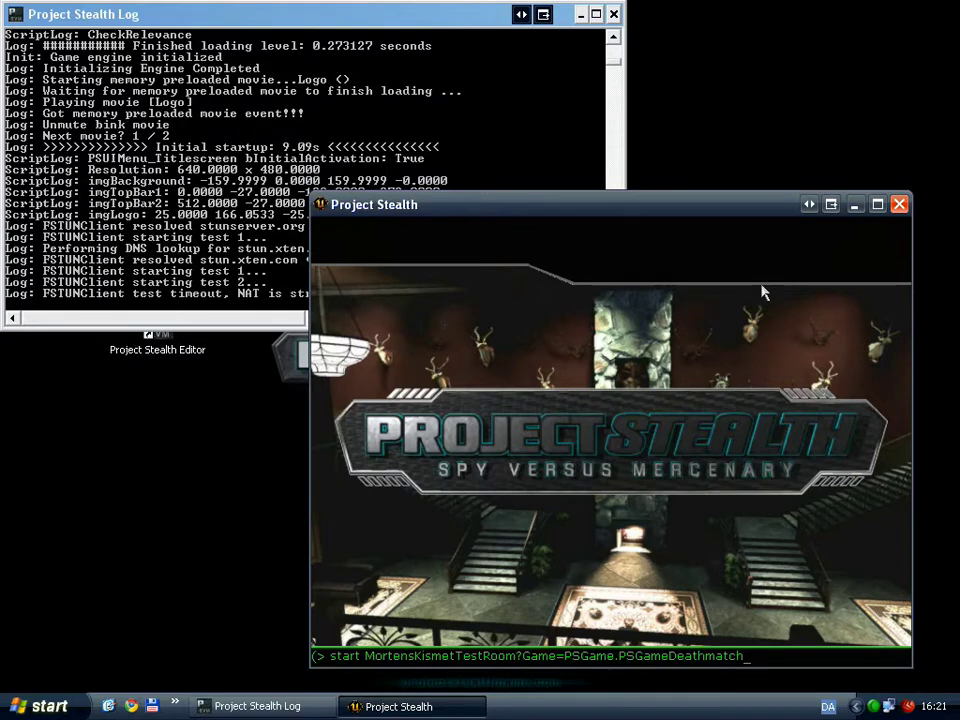
pyautogui.press('Return')
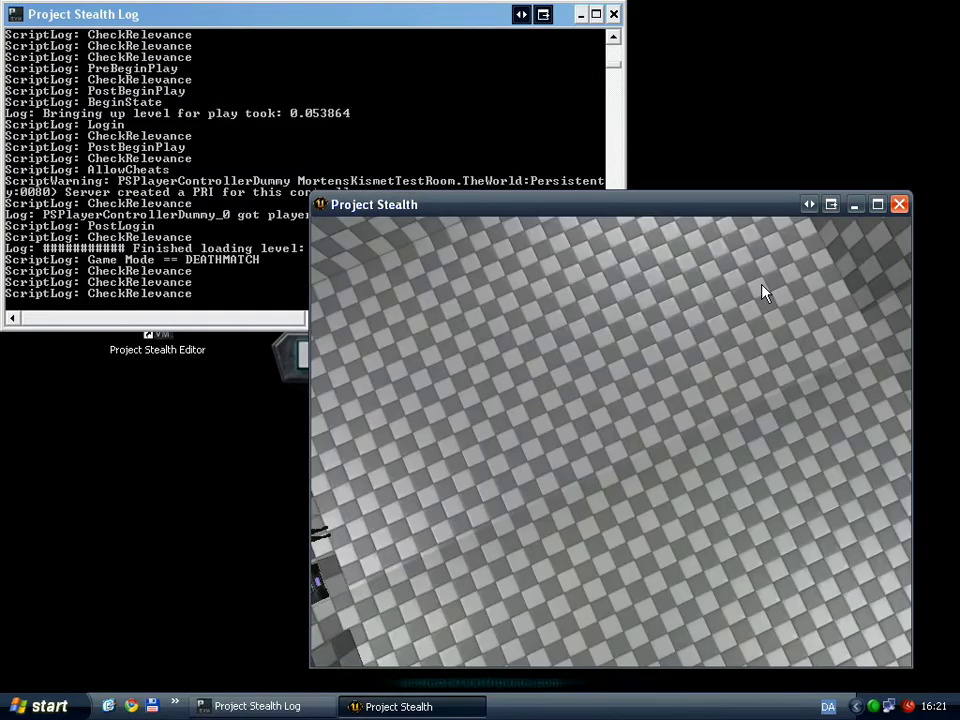
# - Run the character toward the door and vents to check them in deathmatch, and quit the game with the quit command
pyautogui.press('w')
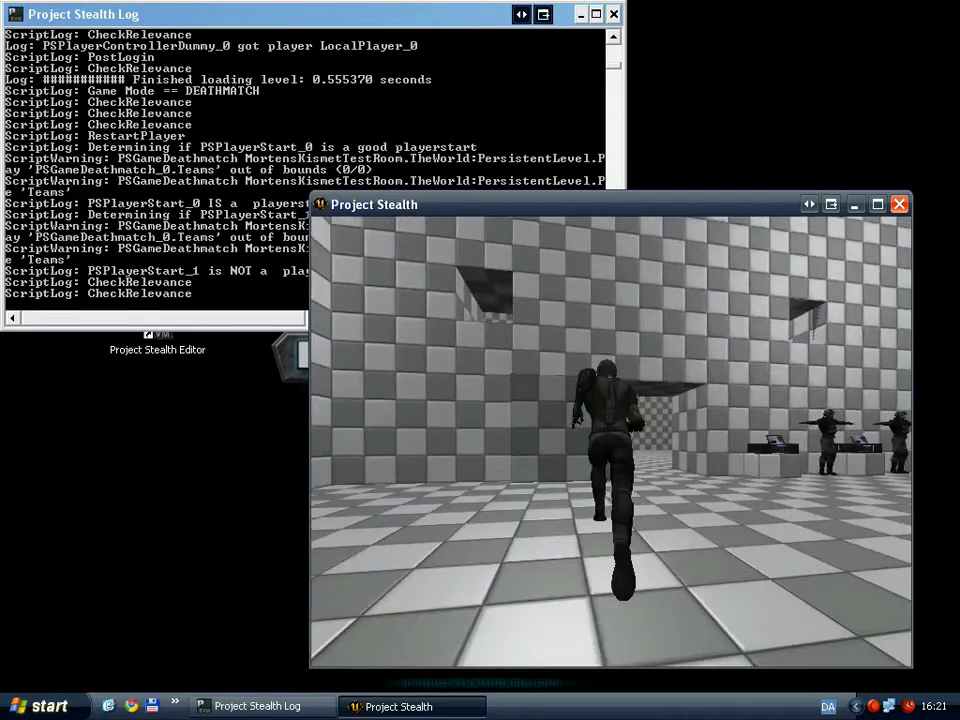
pyautogui.press('Tab')
pyautogui.write('quit')
pyautogui.press('Return')
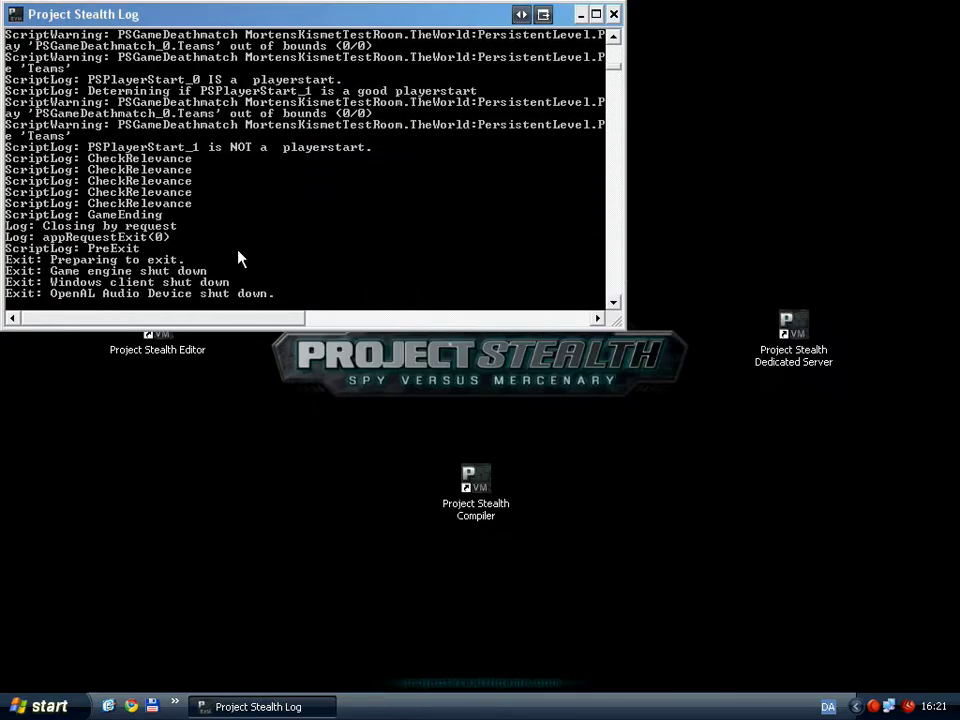
# - Relaunch the Project Stealth Editor, close the Generic browser and reopen the recent map MortensKismetTestRoom.ps
pyautogui.click(162, 328)
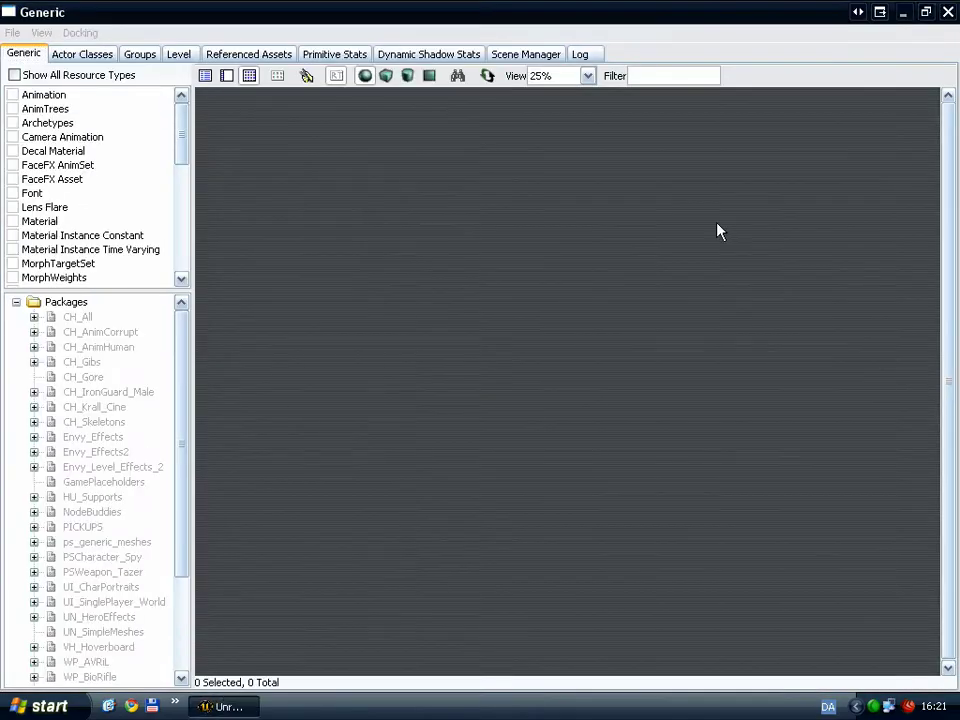
pyautogui.click(948, 12)
pyautogui.click(12, 32)
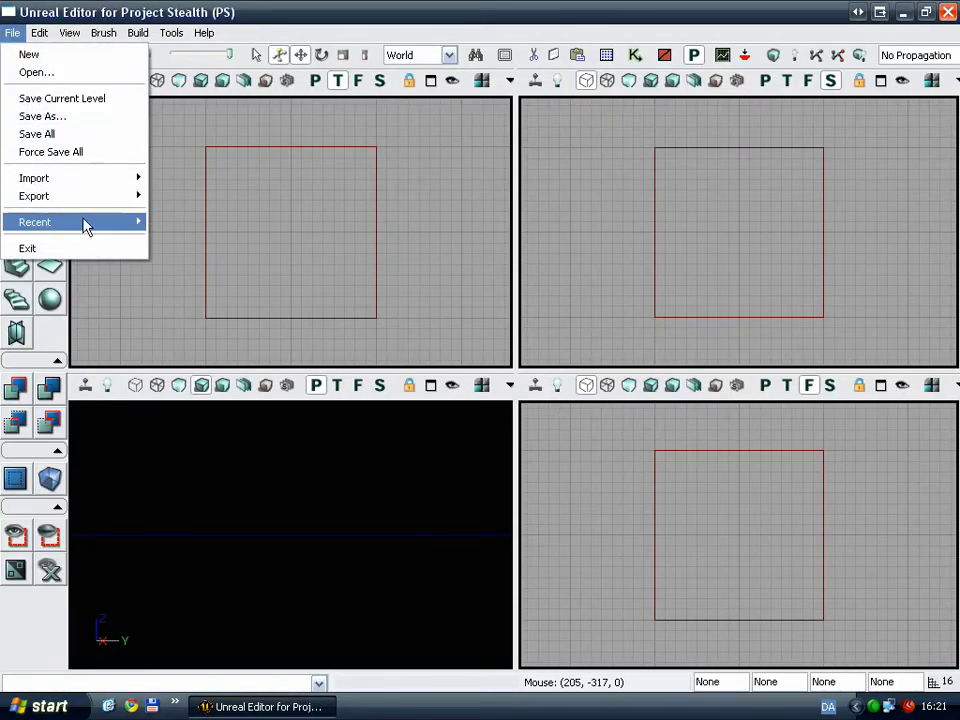
pyautogui.moveTo(86, 224)
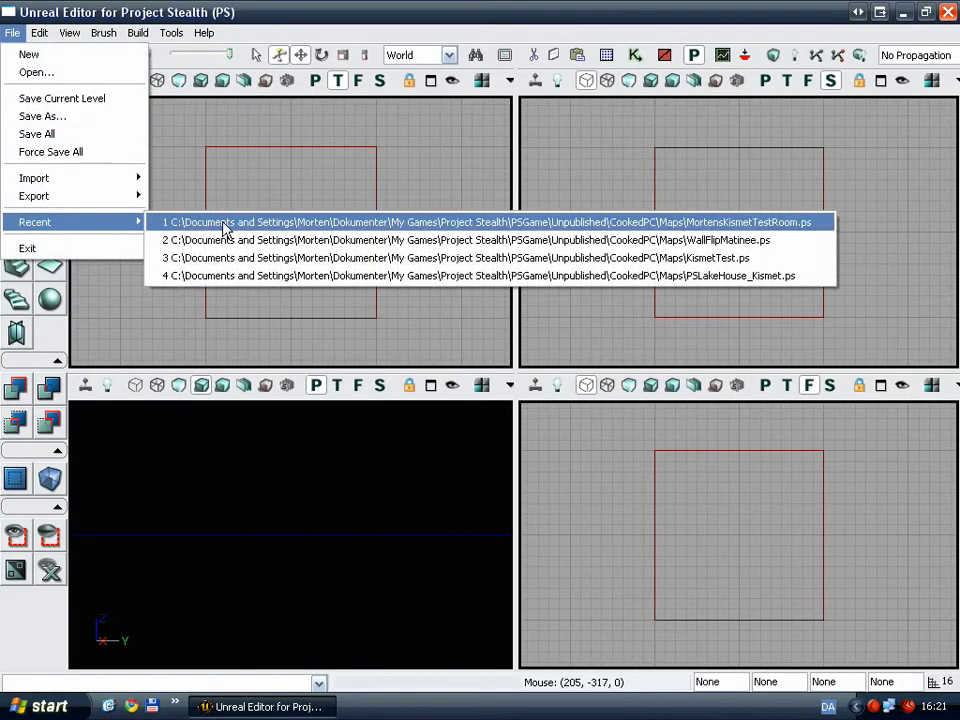
pyautogui.click(276, 224)
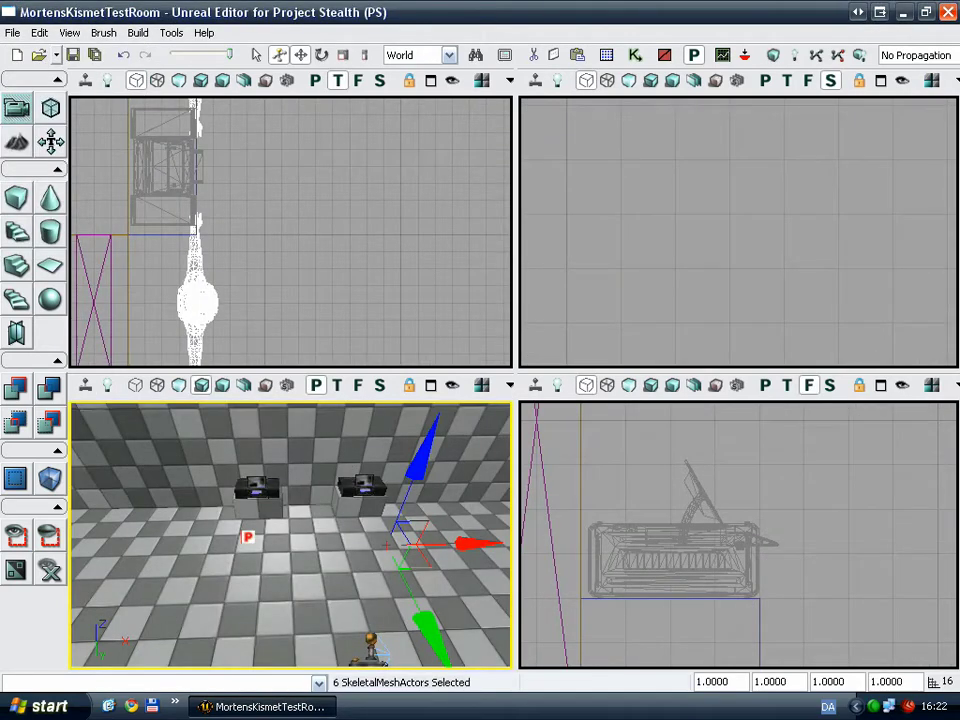
# - Open Kismet and break the link from the Objective Status event's Completed output to the Door Matinee's Play input
pyautogui.moveTo(356, 459); pyautogui.dragTo(292, 405, button='right')
pyautogui.moveTo(356, 459); pyautogui.dragTo(356, 510)
pyautogui.moveTo(356, 459); pyautogui.dragTo(356, 420, button='middle')
pyautogui.moveTo(356, 459); pyautogui.dragTo(372, 510)
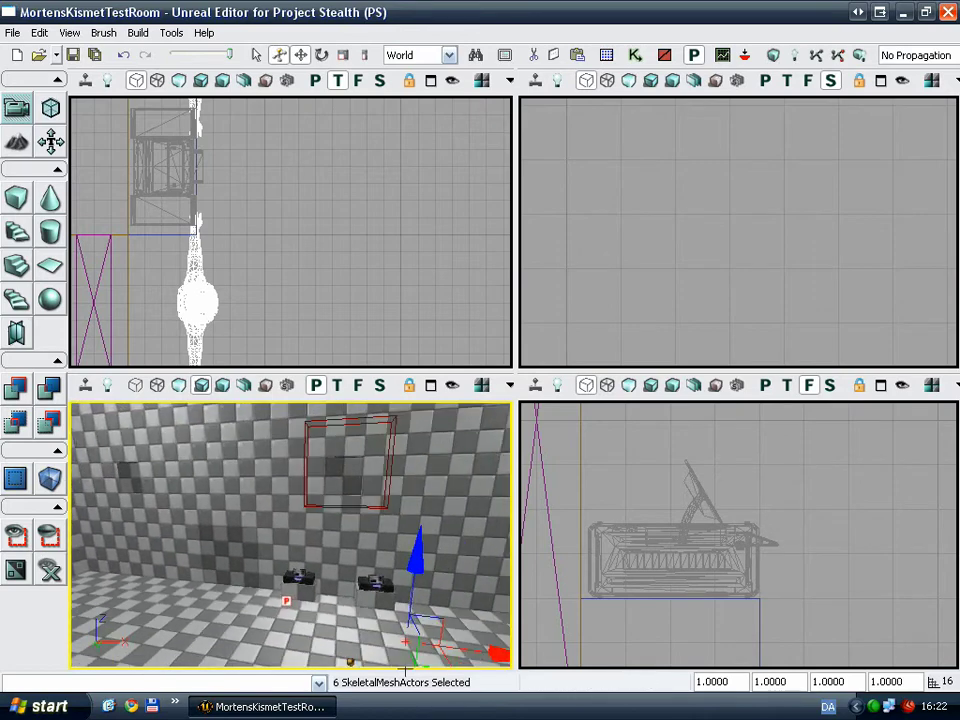
pyautogui.click(634, 55)
pyautogui.moveTo(339, 278); pyautogui.dragTo(308, 341)
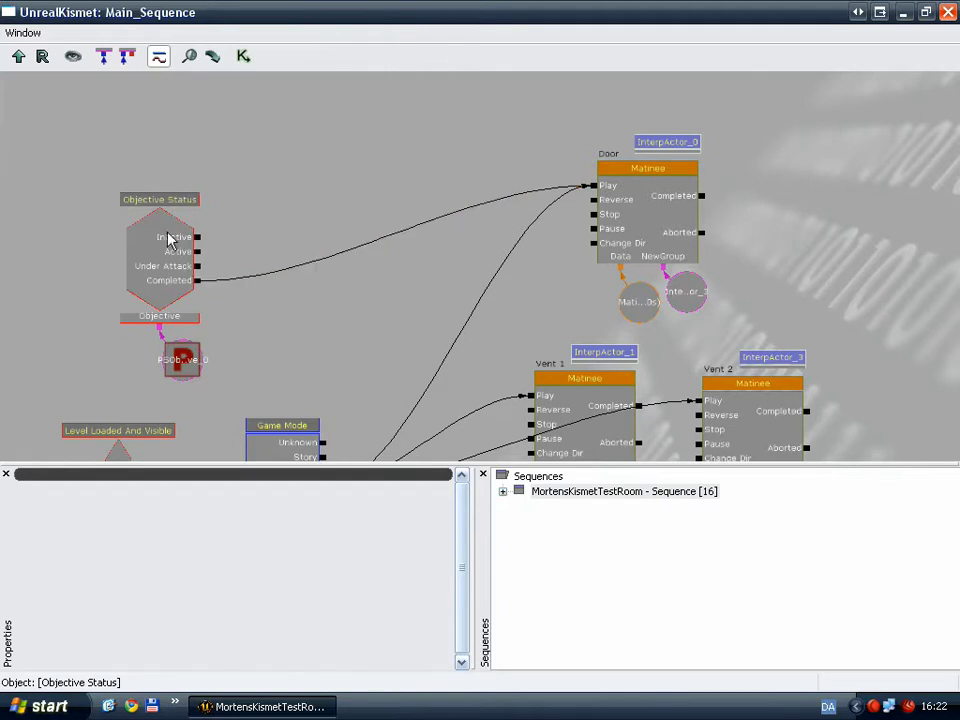
pyautogui.moveTo(69, 306); pyautogui.dragTo(155, 312)
pyautogui.scroll(3, 297, 305)
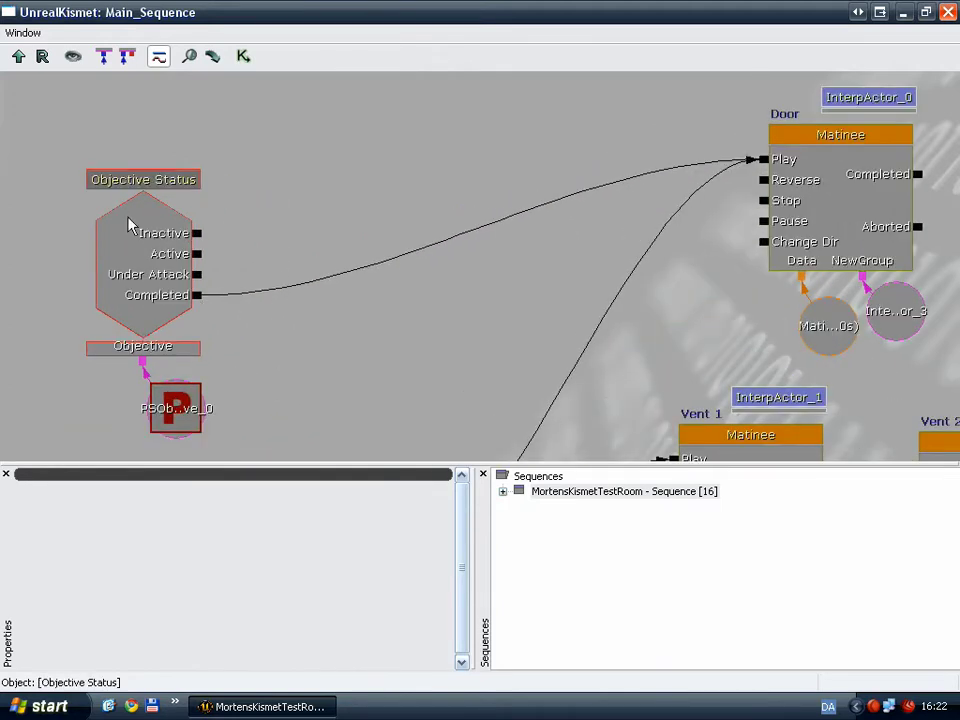
pyautogui.rightClick(198, 294)
pyautogui.moveTo(356, 298)
pyautogui.click(428, 294)
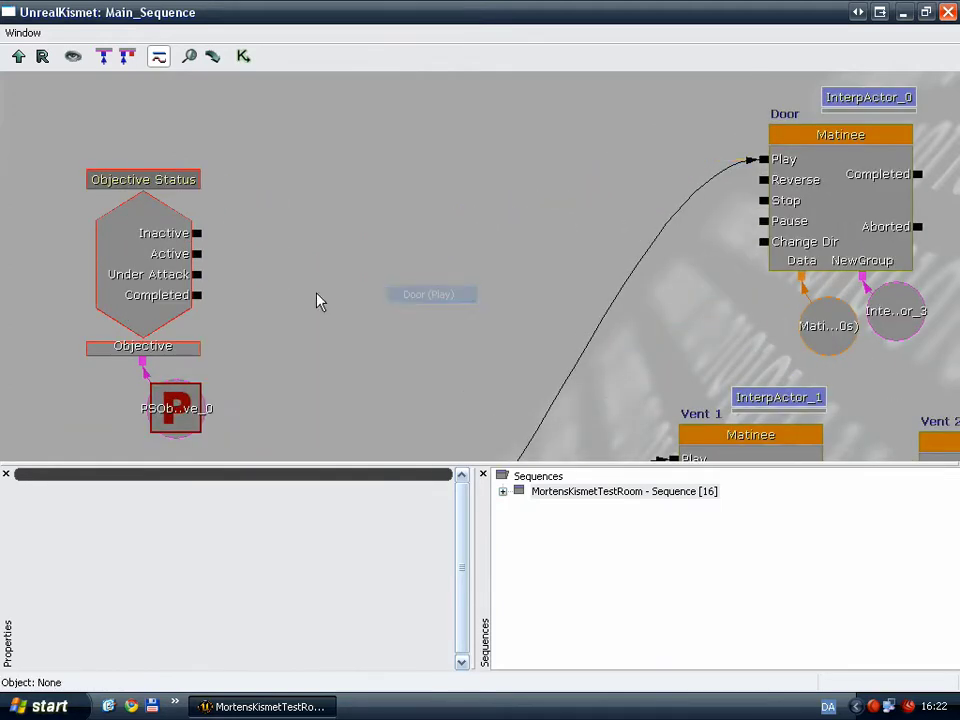
# - Add a Project Stealth Team Ratio condition and link the Objective Status event's Completed output to its In input
pyautogui.rightClick(306, 289)
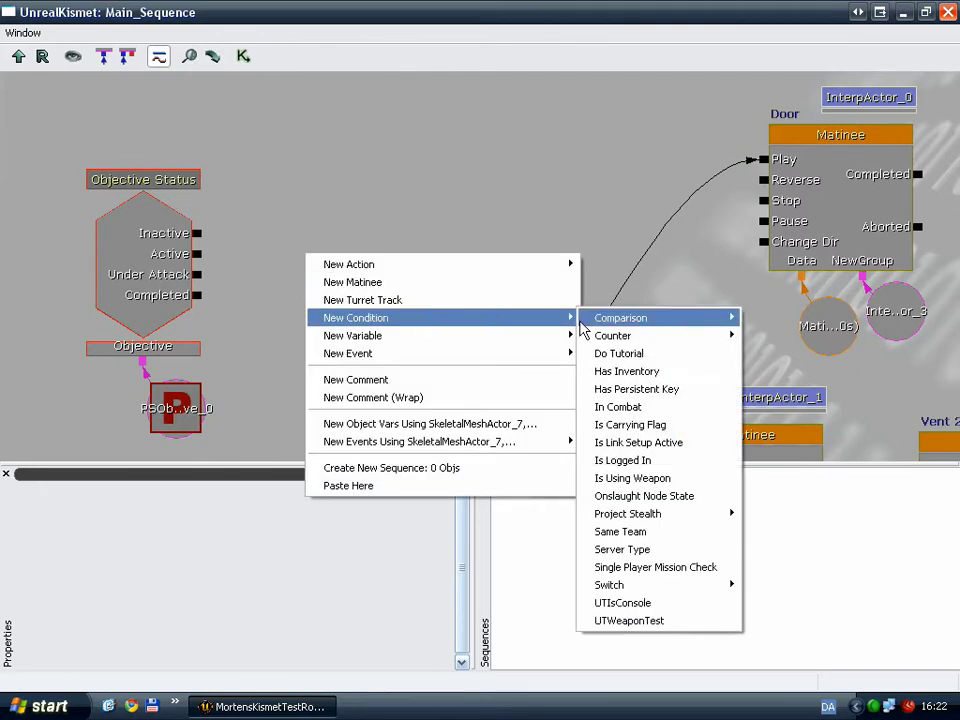
pyautogui.moveTo(677, 516)
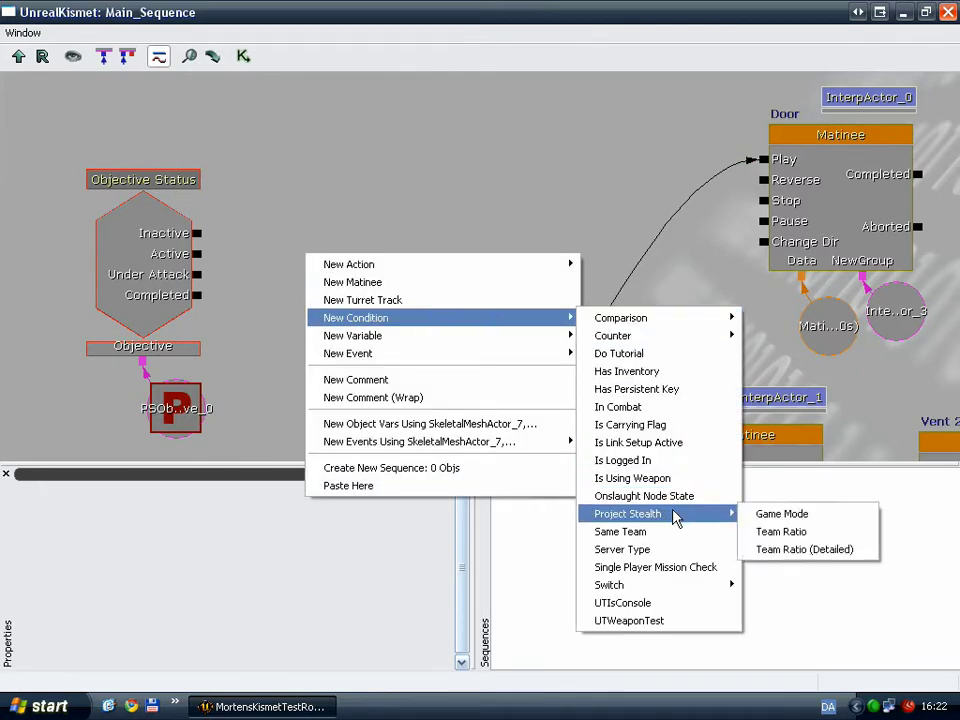
pyautogui.click(800, 532)
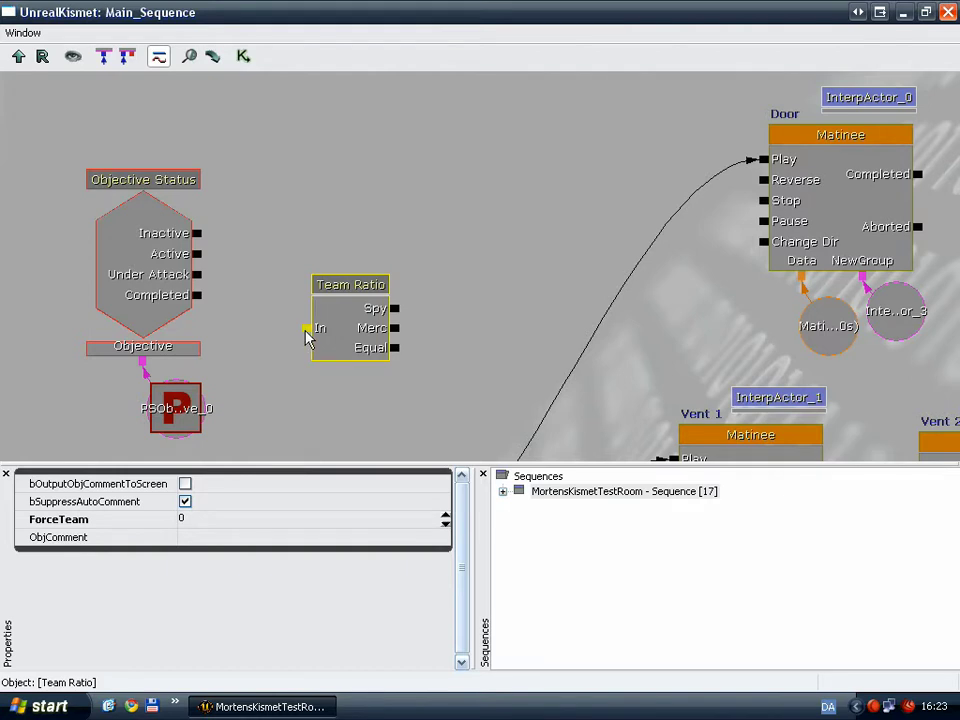
pyautogui.moveTo(306, 329); pyautogui.dragTo(197, 295)
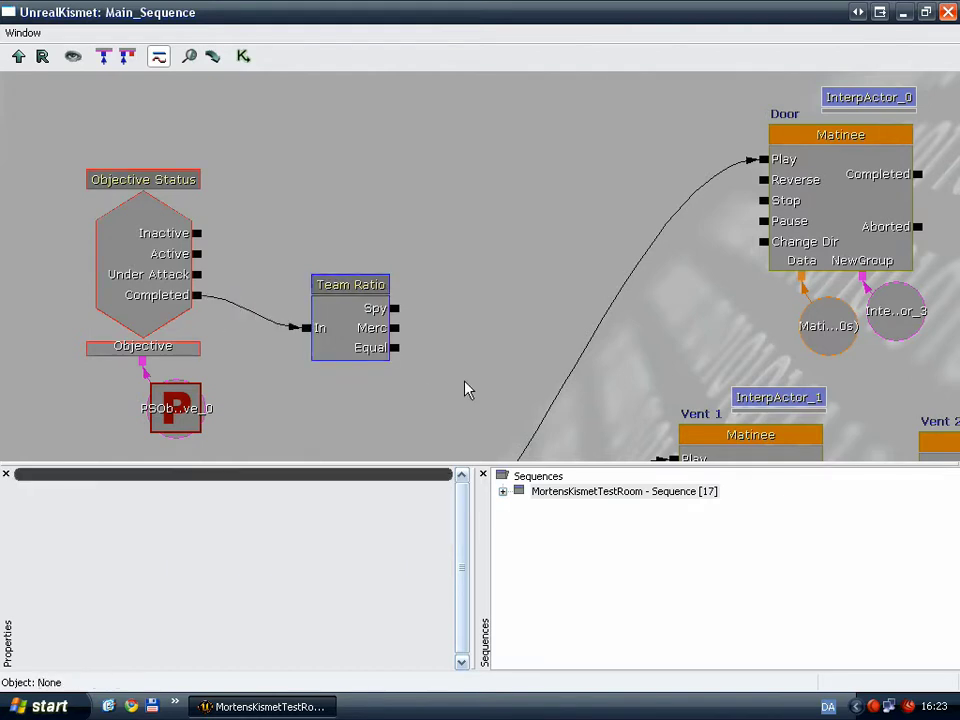
# - Link the Team Ratio condition's Spy and Equal outputs to the Door Matinee's Play input
pyautogui.moveTo(543, 379); pyautogui.dragTo(463, 381)
pyautogui.moveTo(409, 349); pyautogui.dragTo(374, 363)
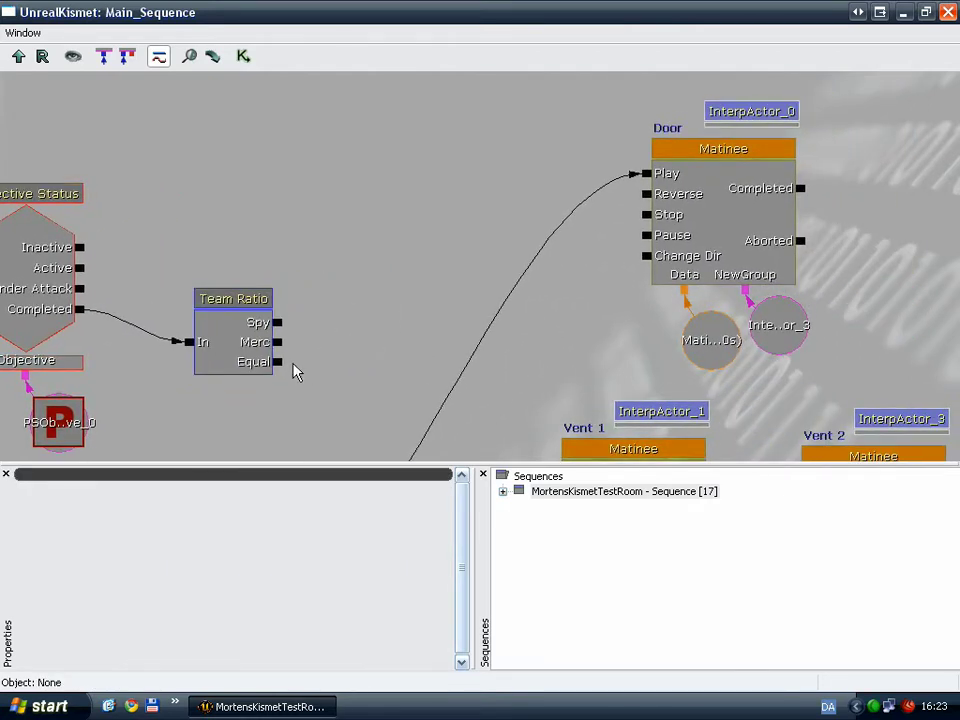
pyautogui.moveTo(646, 174)
pyautogui.mouseDown()
pyautogui.moveTo(279, 364)
pyautogui.moveTo(336, 321)
pyautogui.moveTo(510, 261)
pyautogui.moveTo(644, 174)
pyautogui.mouseUp()
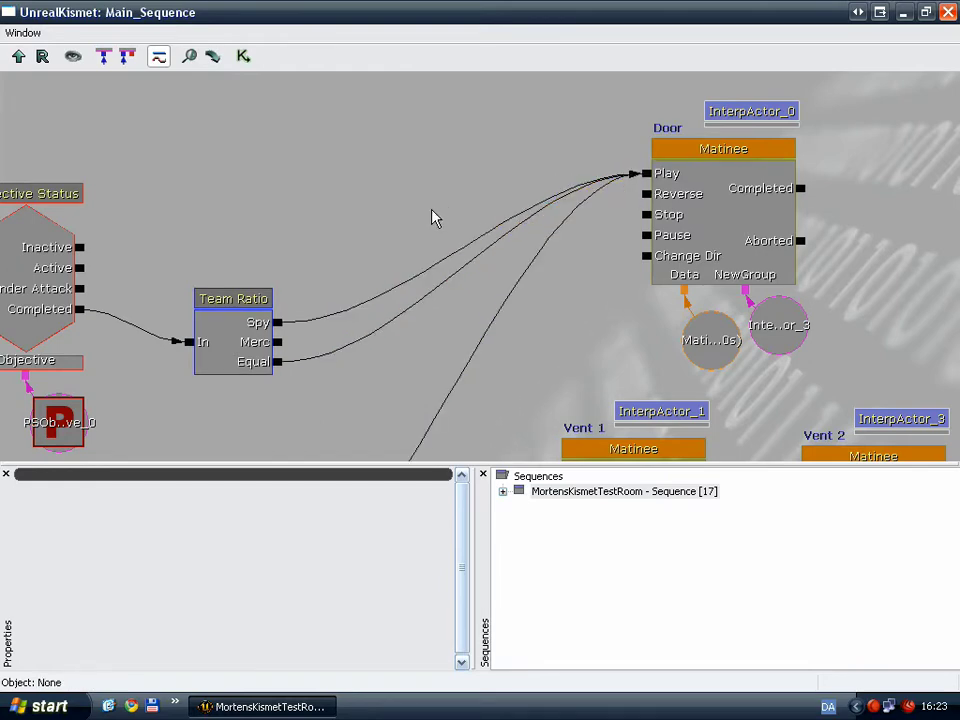
# - Link the Team Ratio condition's Merc output to the Play inputs of the Vent 1, Vent 2 and Door Matinees
pyautogui.moveTo(432, 210); pyautogui.dragTo(397, 128)
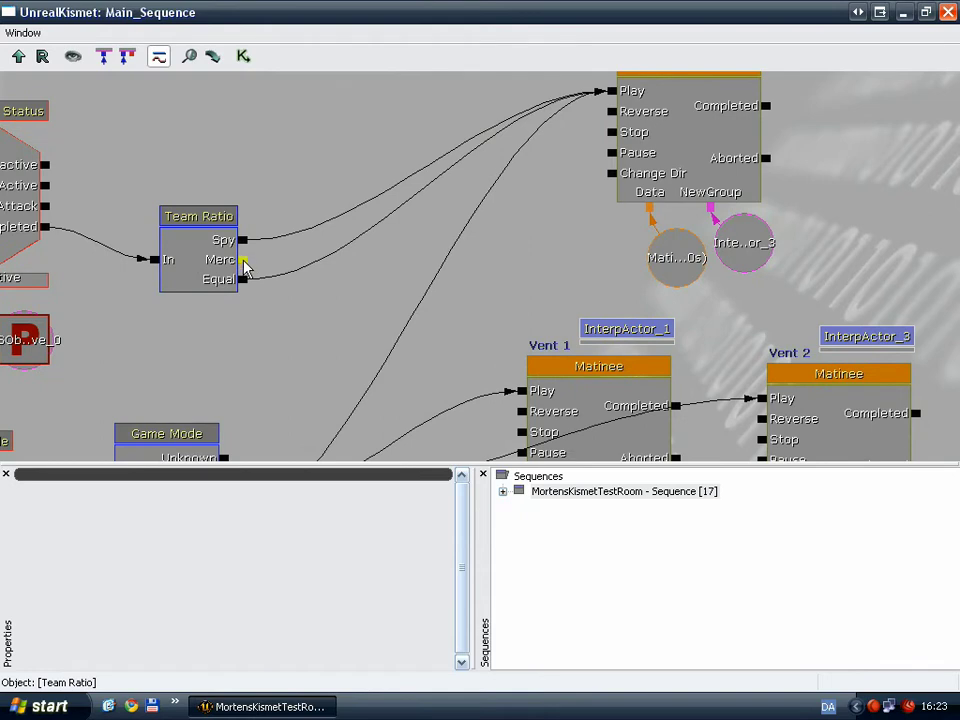
pyautogui.moveTo(243, 262); pyautogui.dragTo(521, 391)
pyautogui.moveTo(250, 263)
pyautogui.mouseDown()
pyautogui.moveTo(718, 364)
pyautogui.moveTo(763, 399)
pyautogui.mouseUp()
pyautogui.click(553, 184)
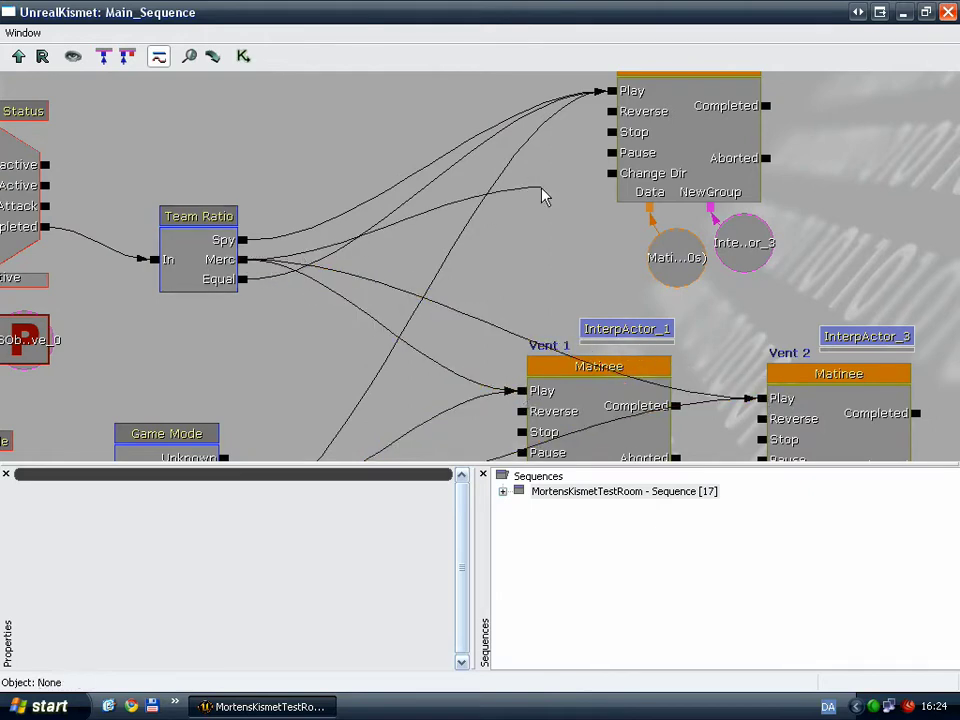
pyautogui.click(615, 97)
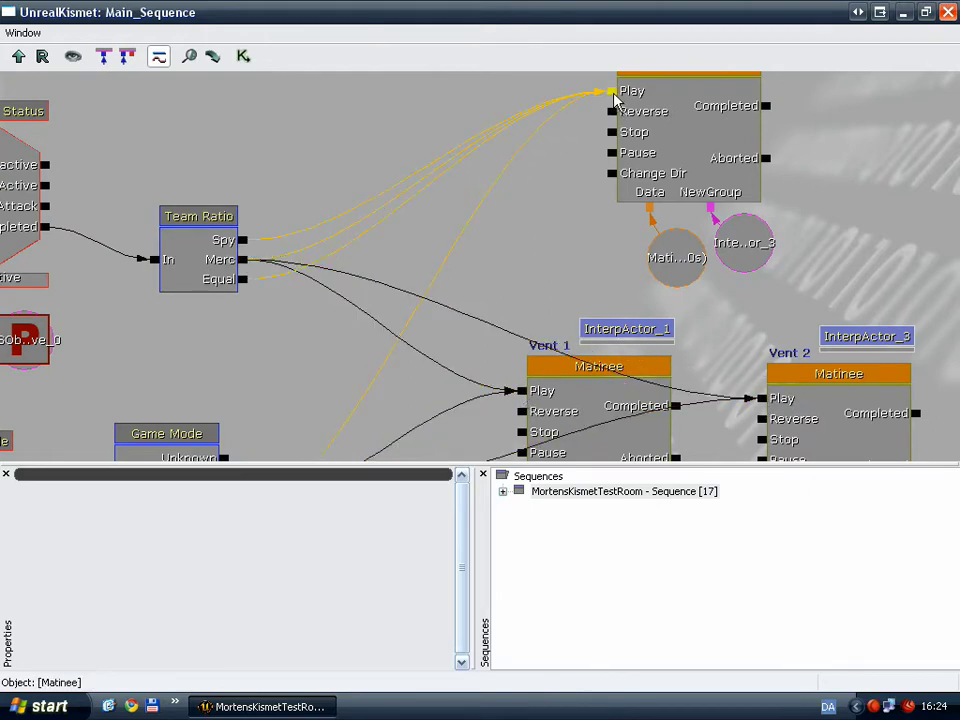
pyautogui.click(612, 93)
pyautogui.click(786, 120)
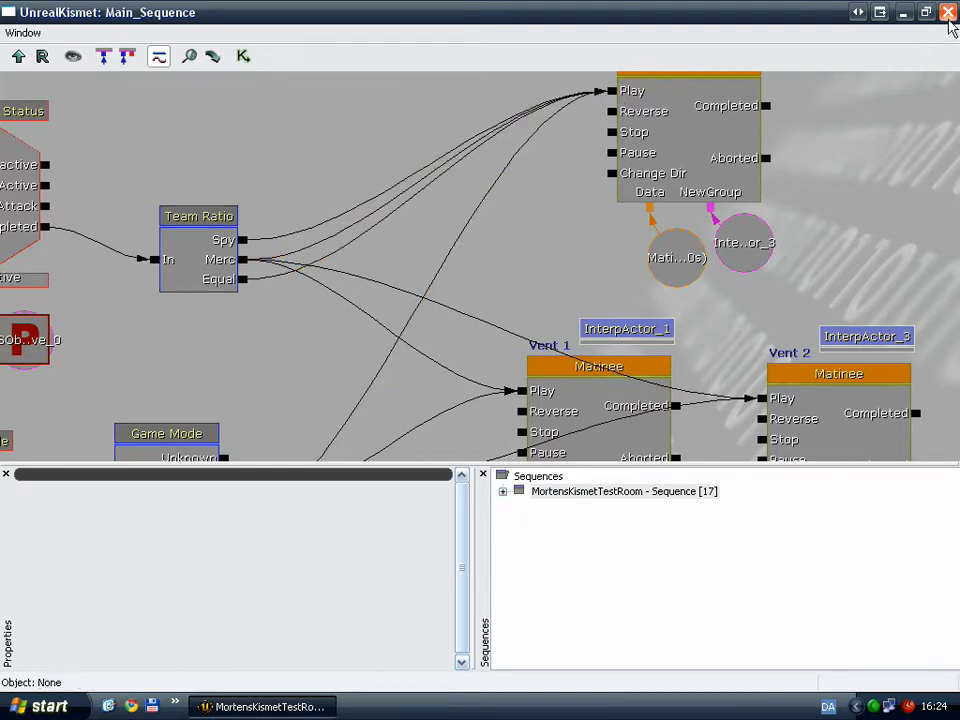
# - Close Kismet, play the level in the editor, face the door and vents, and run the console command completeobjectives
pyautogui.click(948, 13)
pyautogui.click(137, 33)
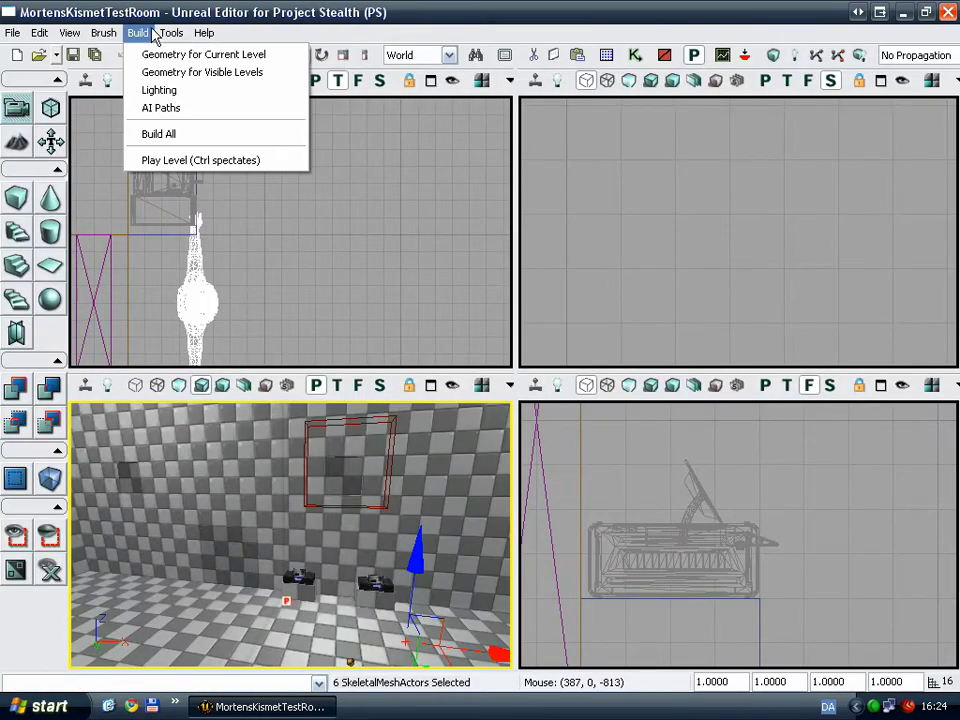
pyautogui.click(153, 161)
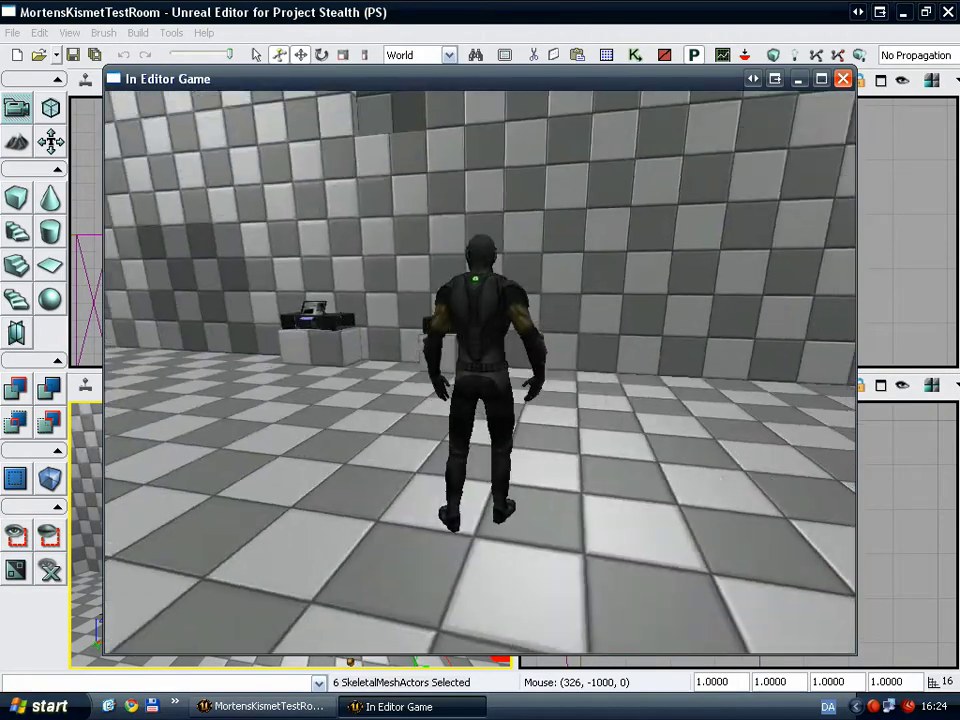
pyautogui.press('w')
pyautogui.press('w')
pyautogui.press('Tab')
pyautogui.write('c')
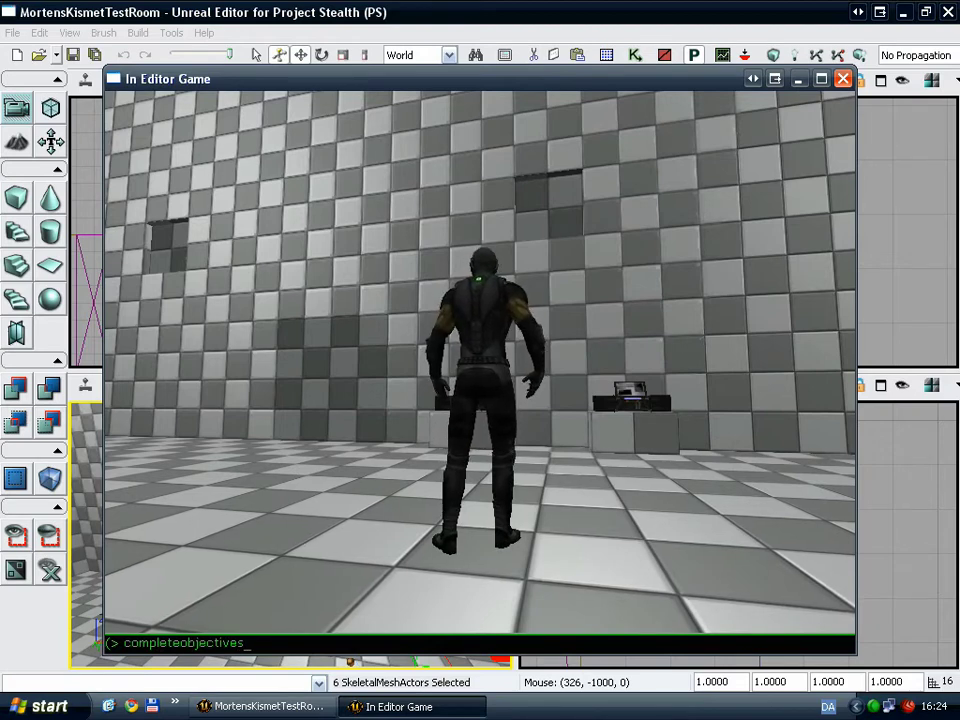
pyautogui.press('Return')
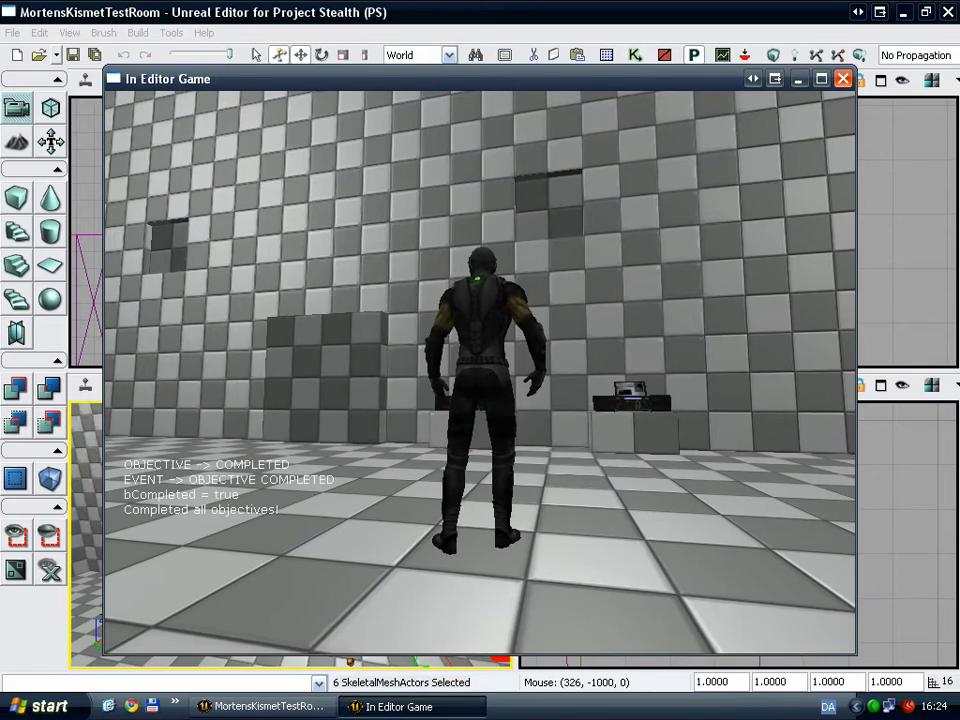
# - Run the character toward the door to check it and the vents, and end the in-editor game with the quit command
pyautogui.press('w')
pyautogui.press('Tab')
pyautogui.write('q')
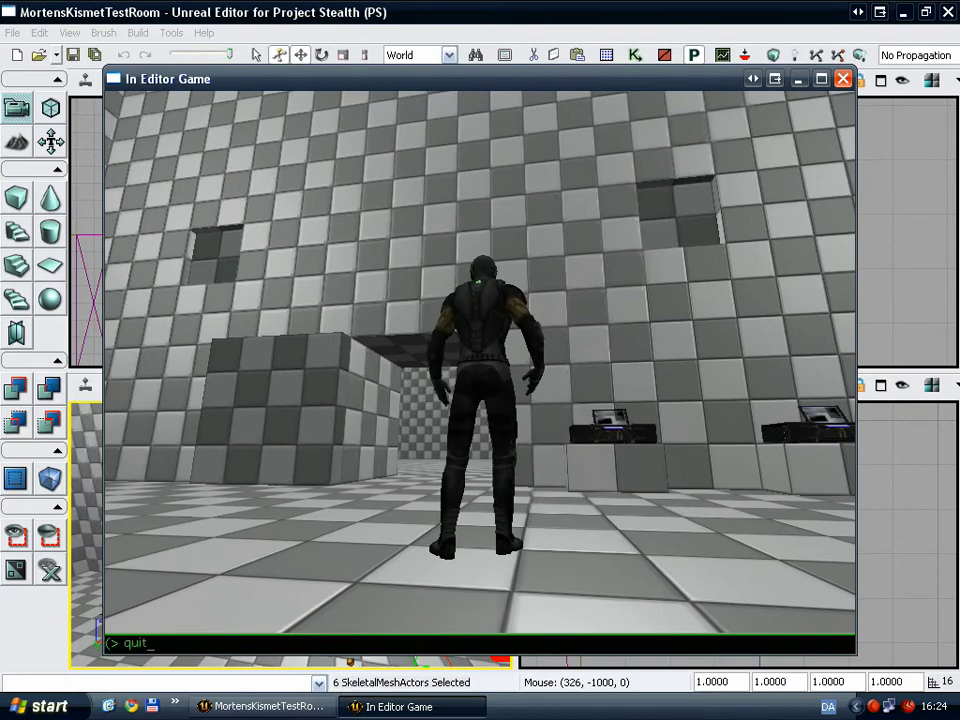
pyautogui.write('quit')
pyautogui.press('Return')
# - Reopen Kismet, set the Team Ratio condition's ForceTeam to 1, and close Kismet
pyautogui.click(635, 55)
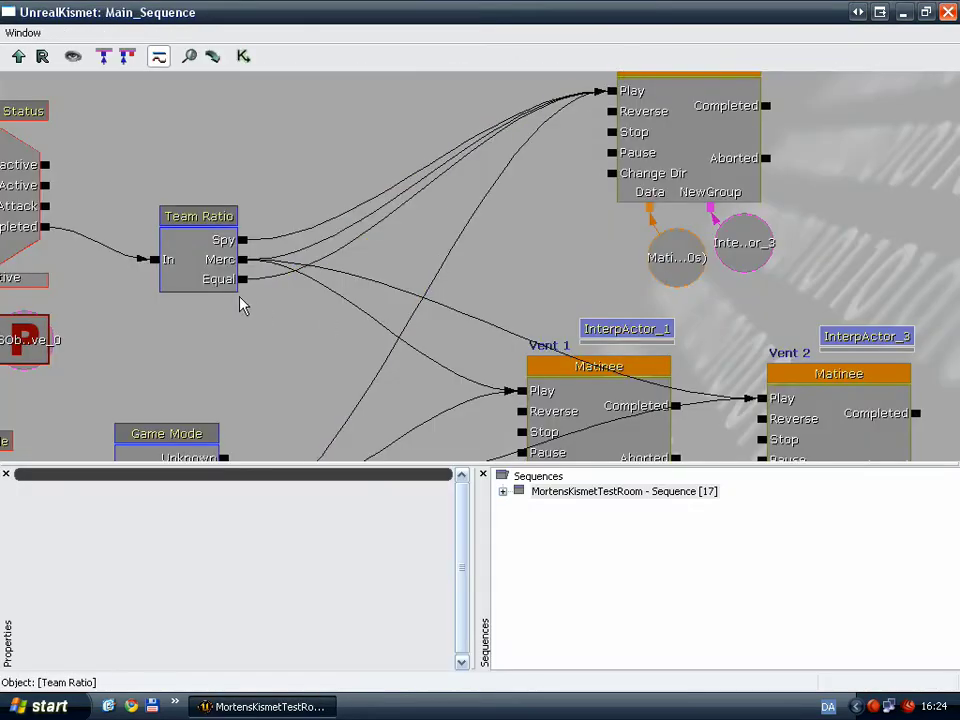
pyautogui.click(205, 258)
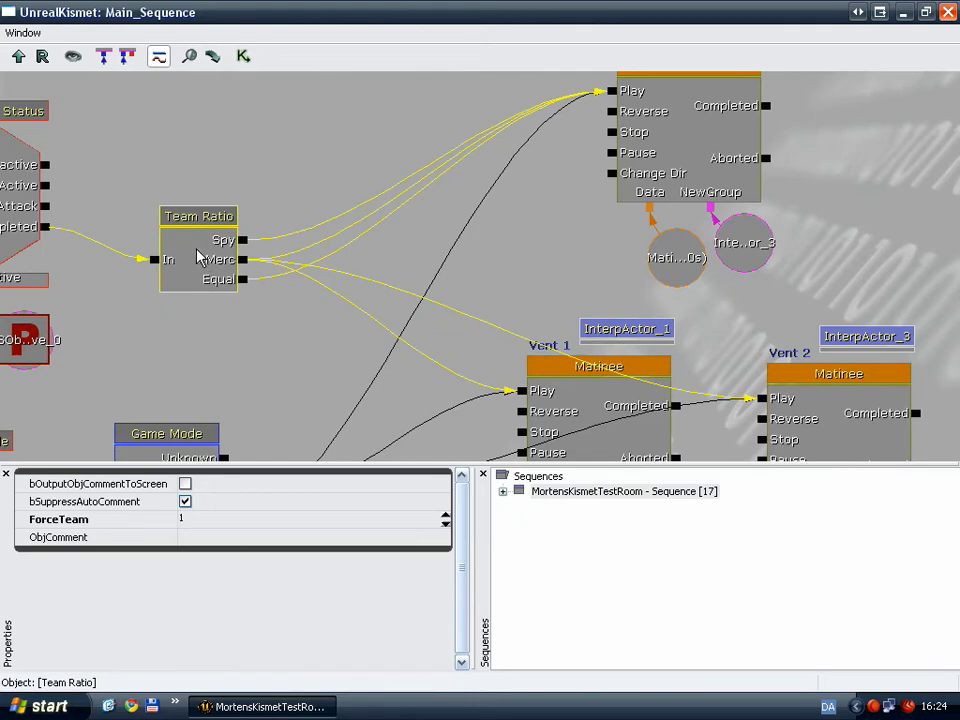
pyautogui.click(947, 13)
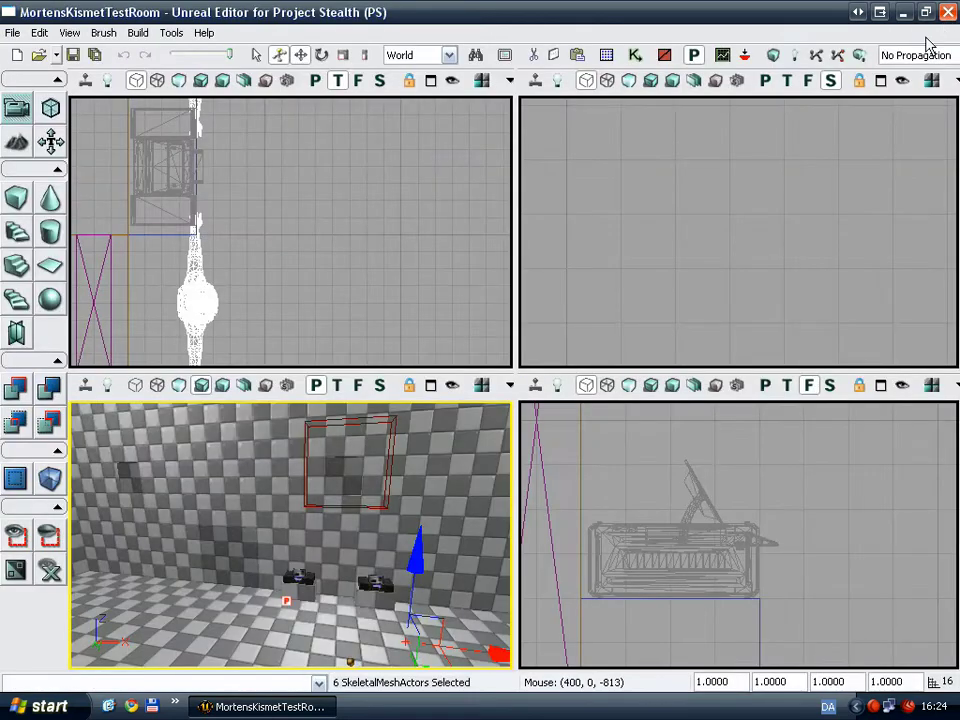
# - Play the level again, move past the mercenary figures to face the door and vents, and run the completeobjectives command
pyautogui.moveTo(335, 556); pyautogui.dragTo(340, 557)
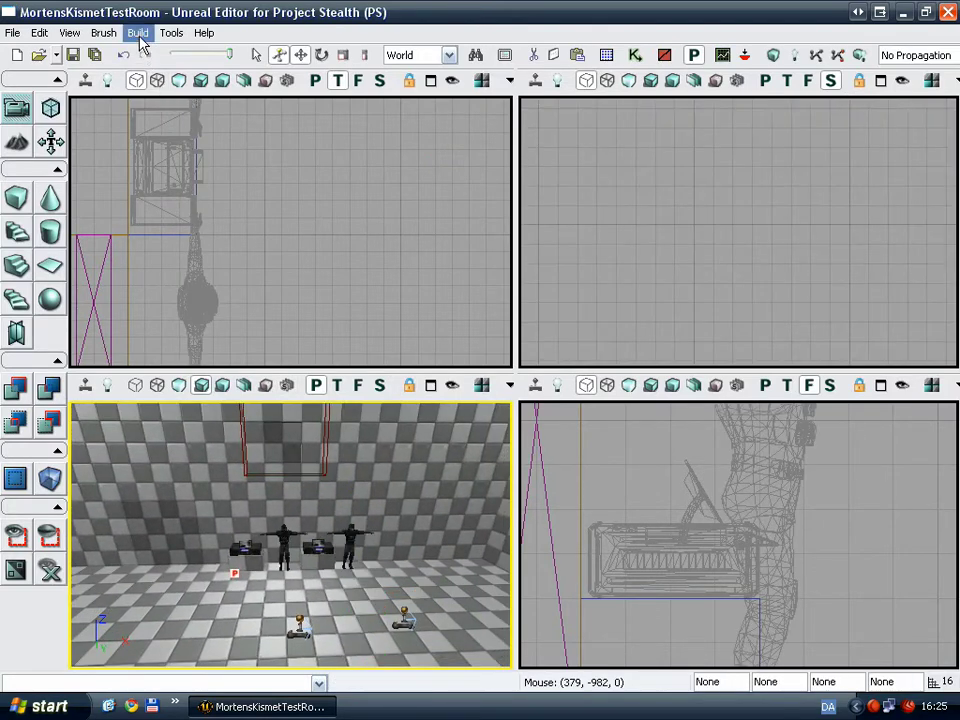
pyautogui.click(138, 33)
pyautogui.click(180, 158)
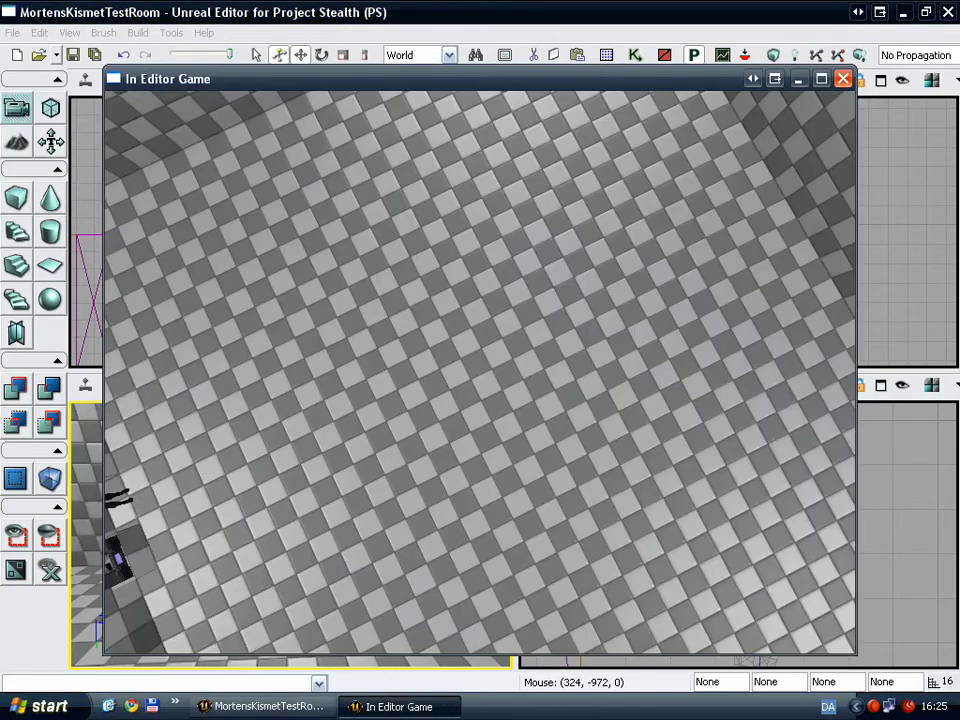
pyautogui.press('w')
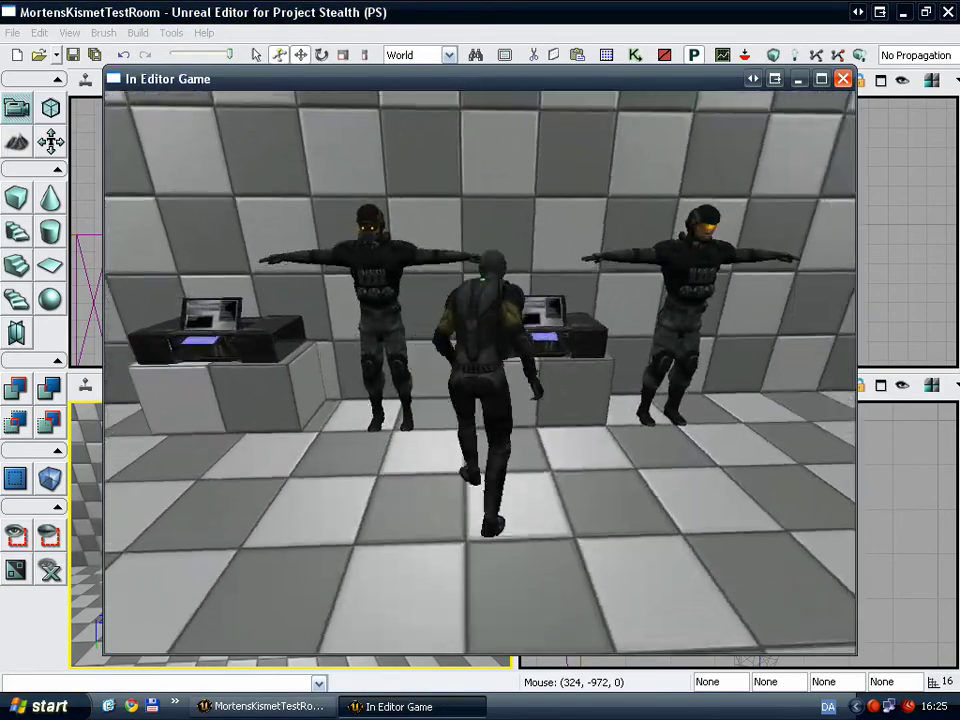
pyautogui.press('w')
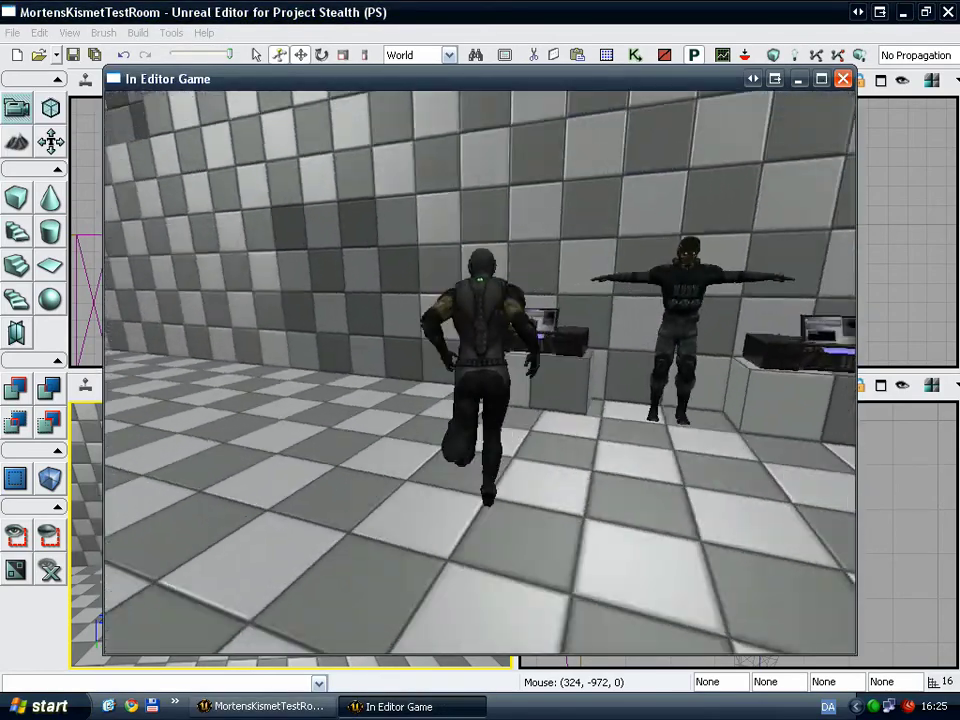
pyautogui.press('w')
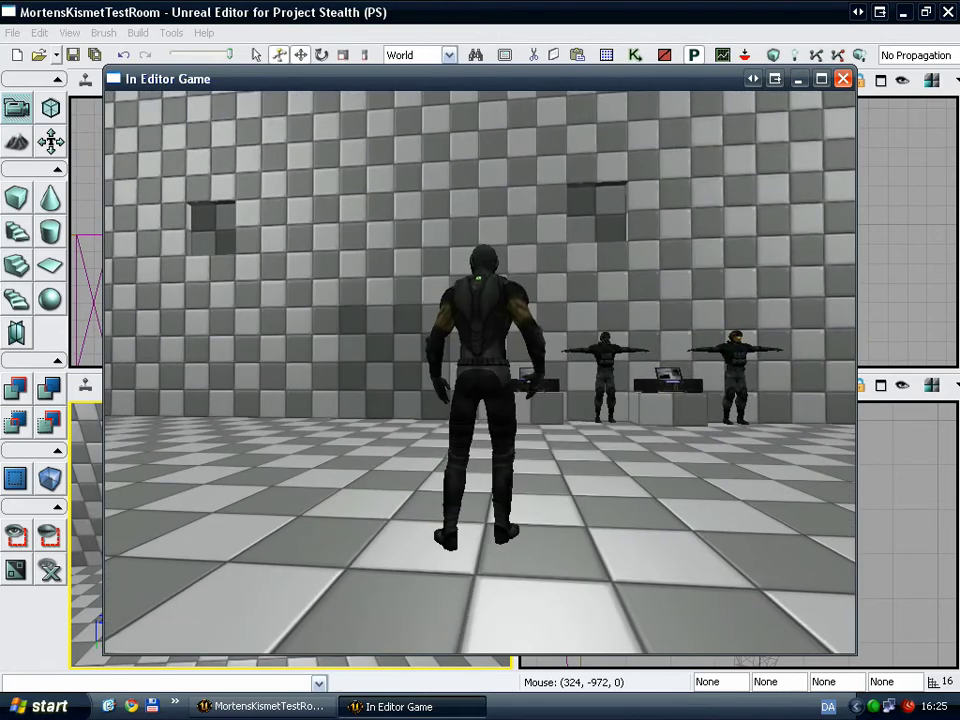
pyautogui.press('Tab')
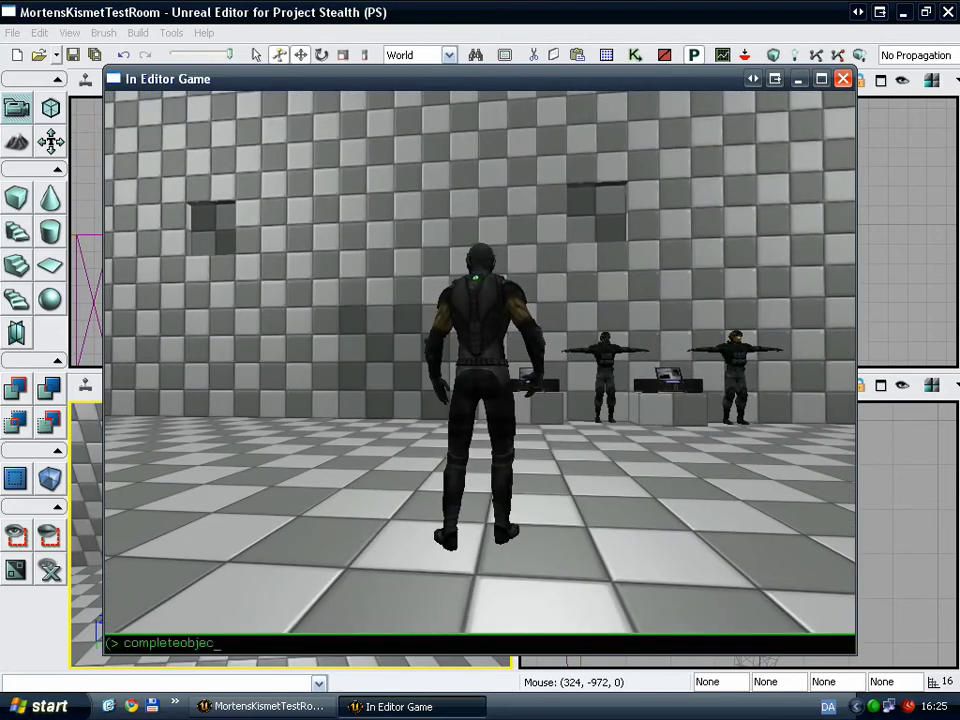
pyautogui.write('ives')
pyautogui.press('Return')
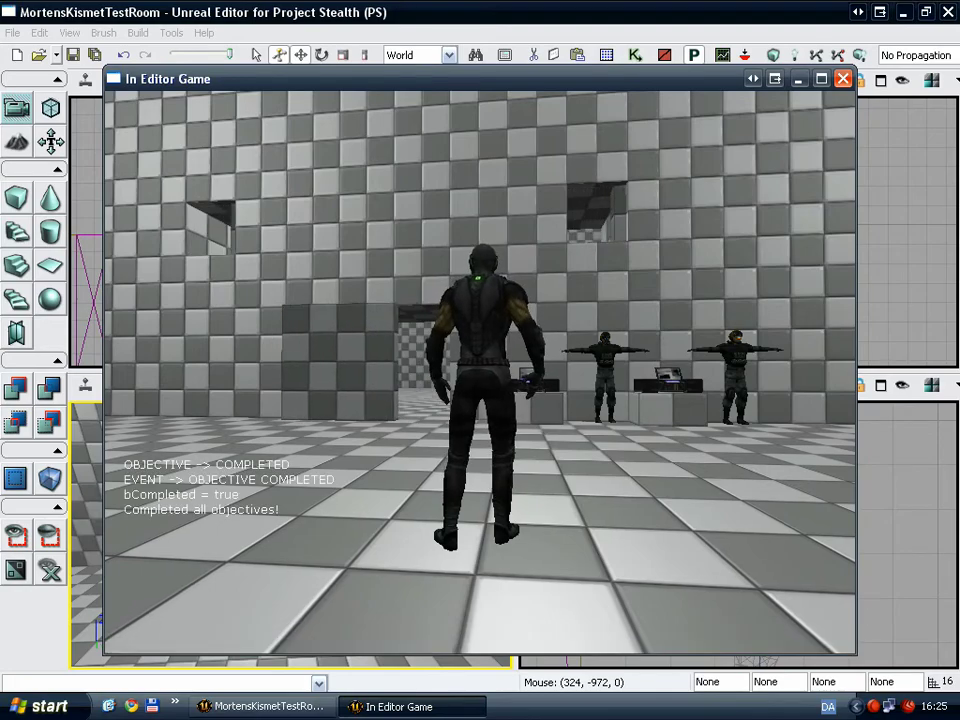
# - Run and jump the character around the door, vents and mercenary figures to check them, and start entering the quit command
pyautogui.press('w')
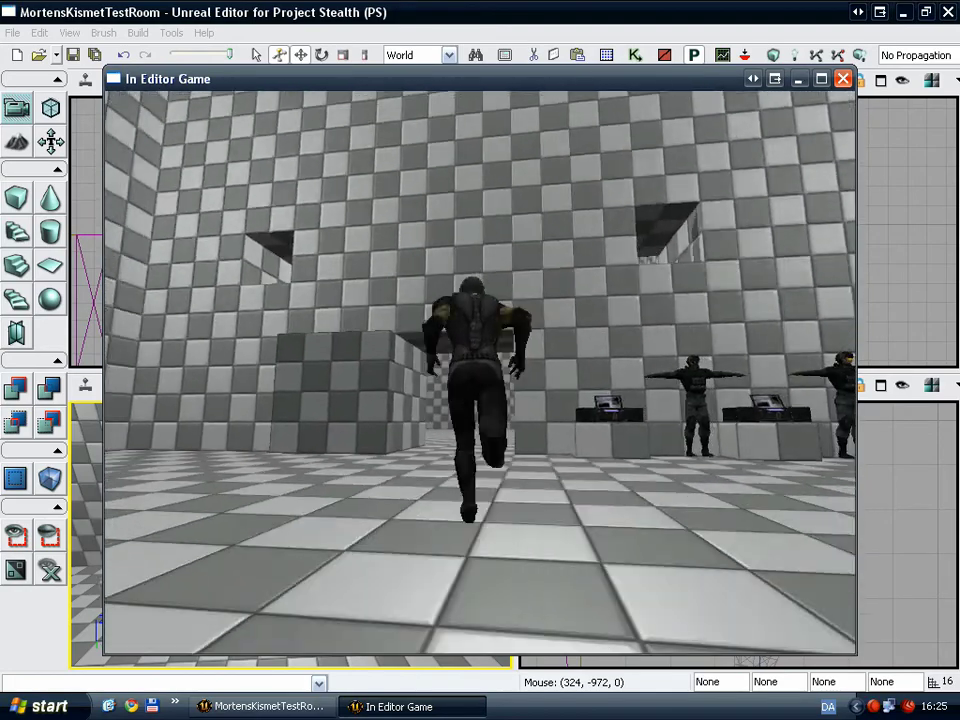
pyautogui.press('s')
pyautogui.press('w')
pyautogui.press('w')
pyautogui.press('space')
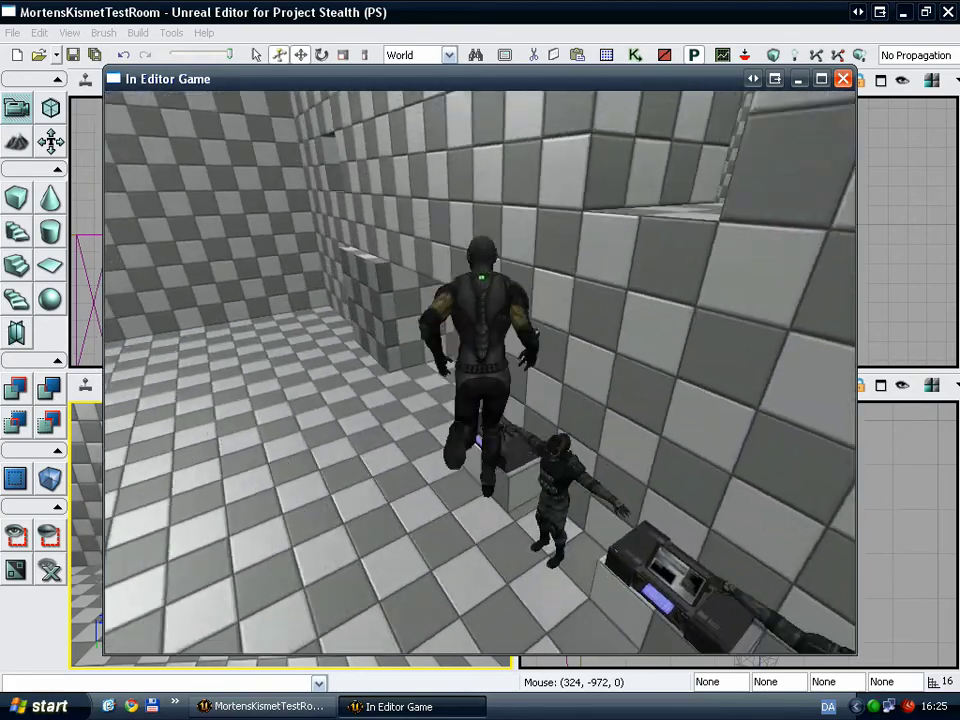
pyautogui.press('s')
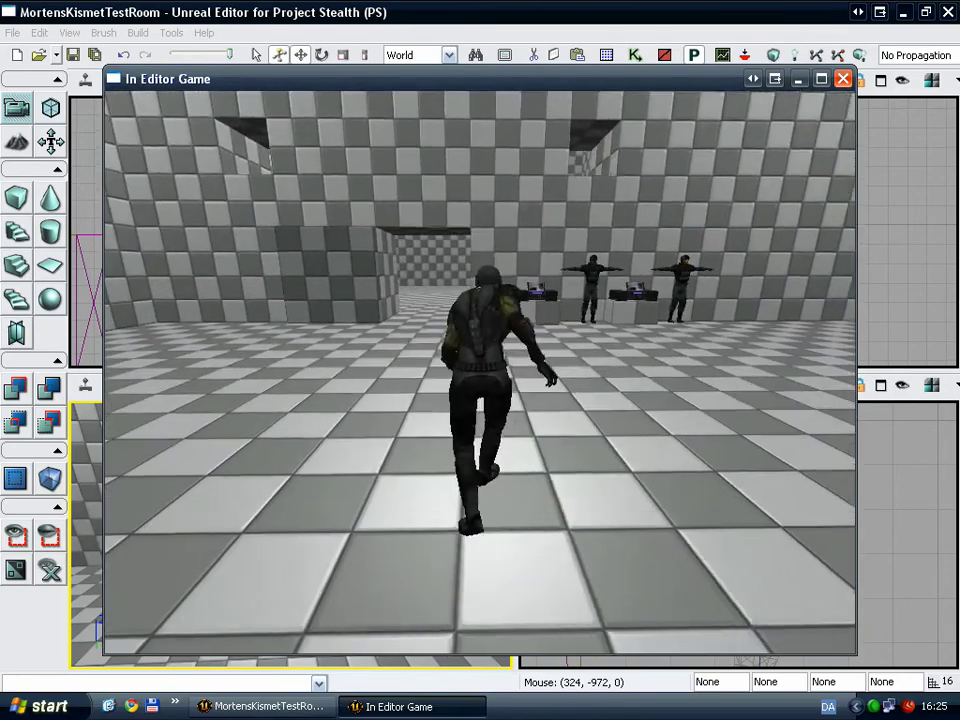
pyautogui.press('w')
pyautogui.press('s')
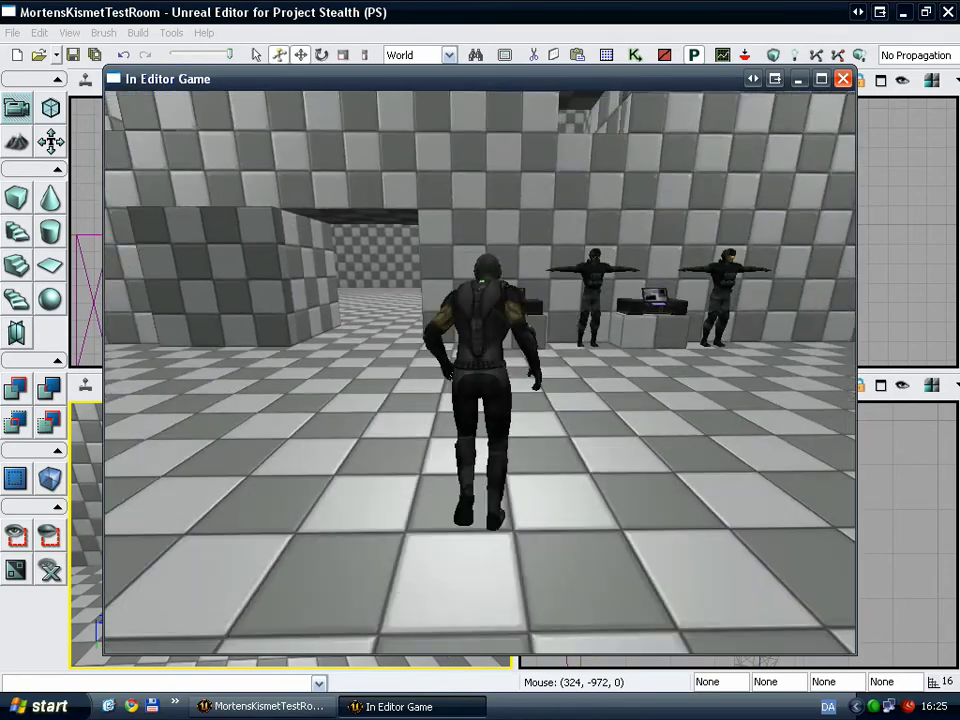
pyautogui.press('w')
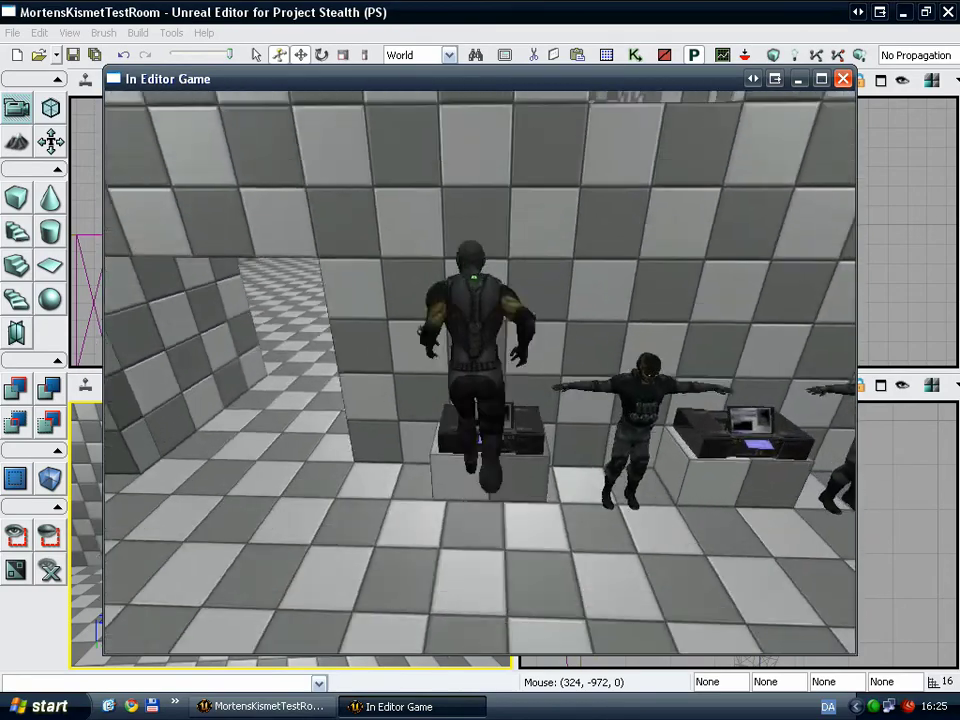
pyautogui.press('w')
pyautogui.press('Tab')
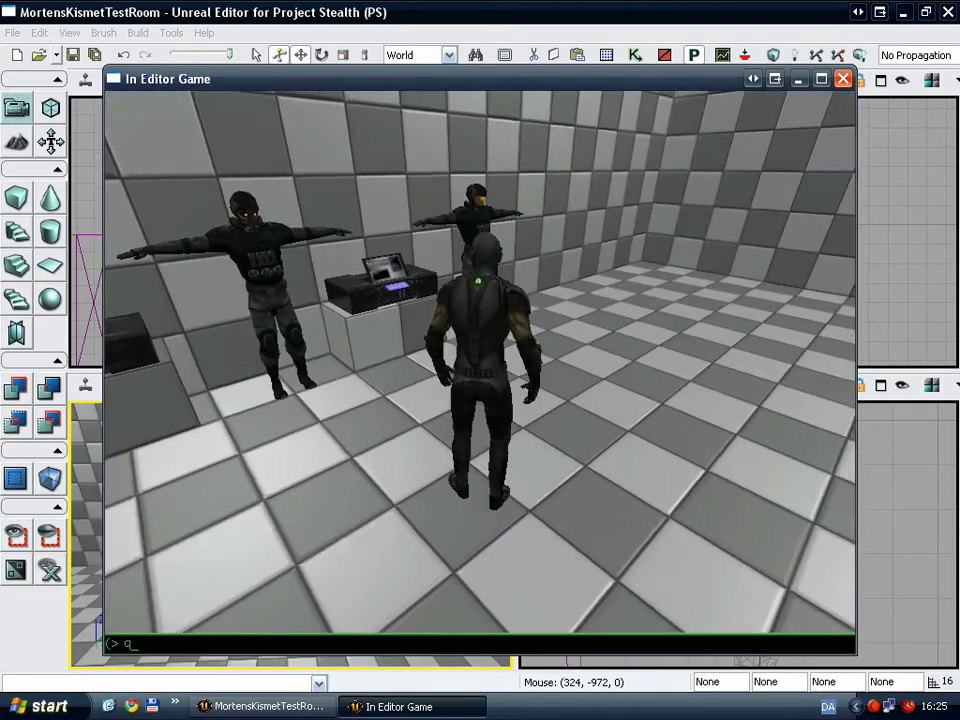